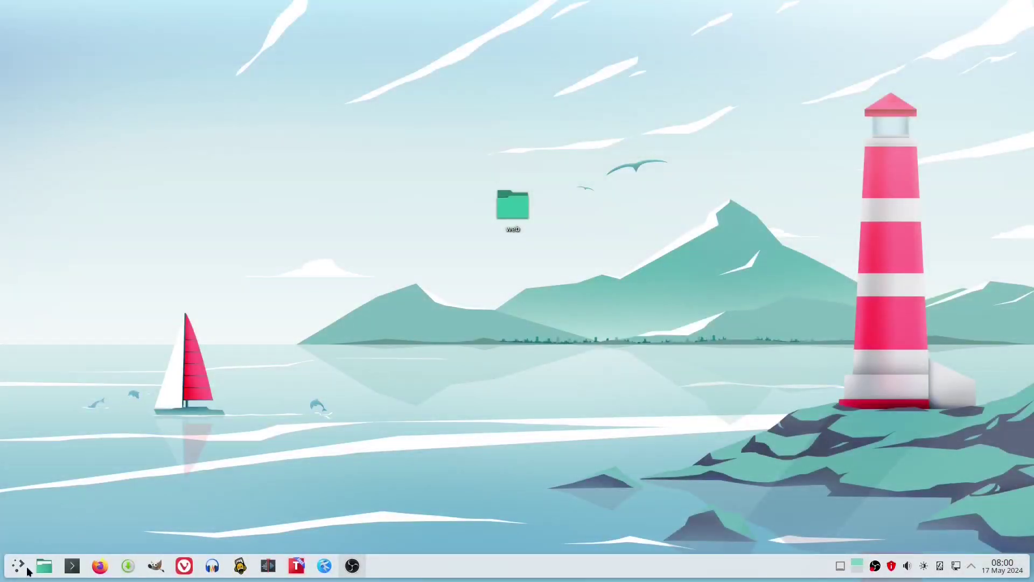
Step: Open and close the application launcher, then open and close the Home folder file manager
{"action": "left_click", "coordinate": [17, 569]}
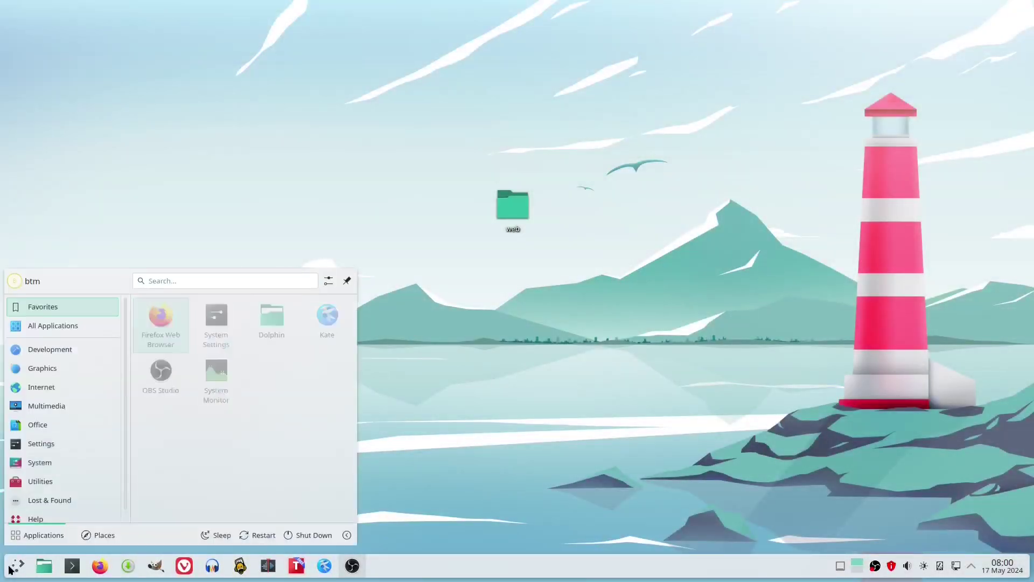
{"action": "left_click", "coordinate": [483, 402]}
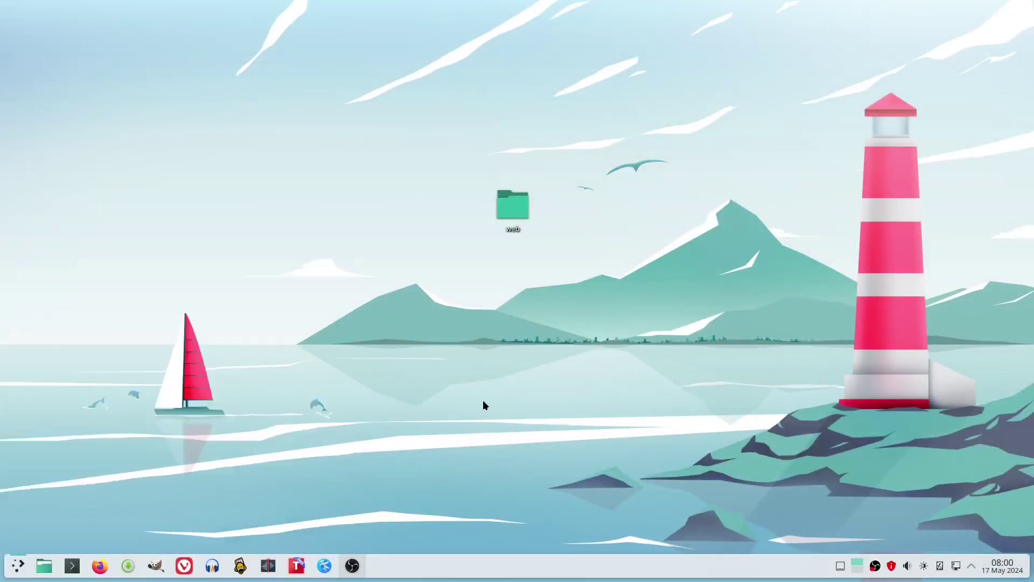
{"action": "left_click", "coordinate": [43, 574]}
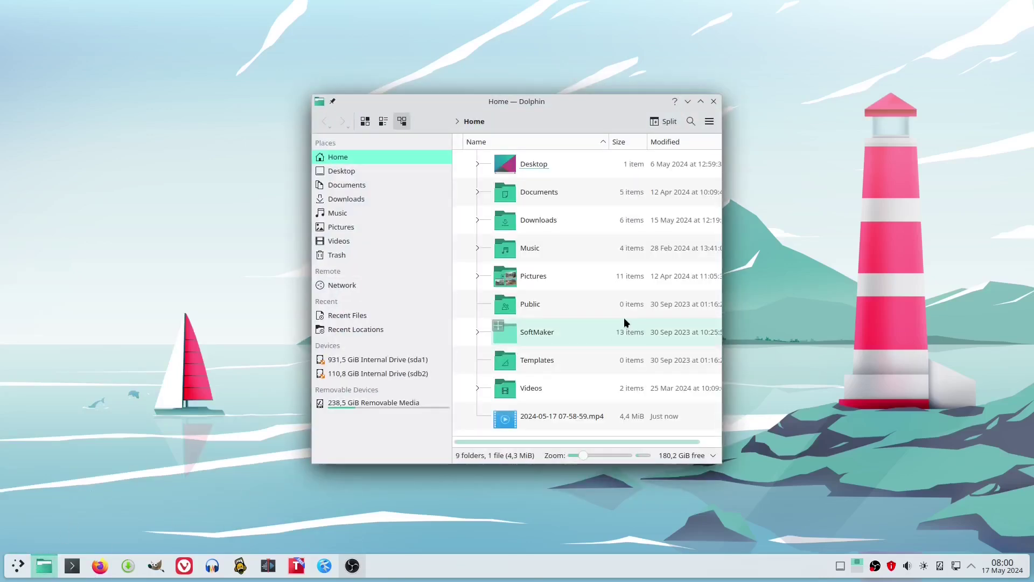
{"action": "left_click", "coordinate": [714, 101]}
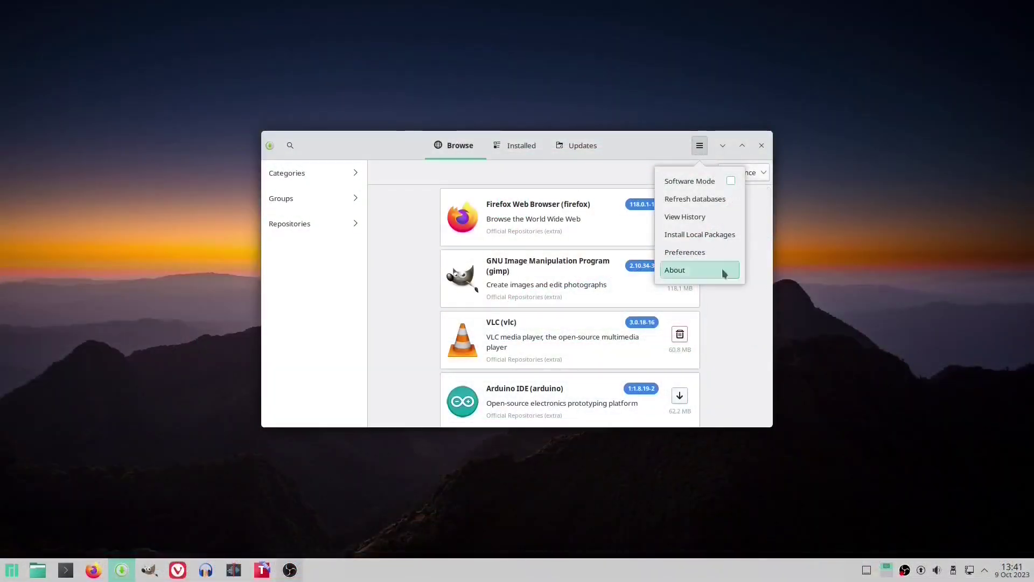
Step: Unlock Pamac Preferences with the password and, under Third Party, enable Flatpak support with update checks
{"action": "left_click", "coordinate": [700, 252]}
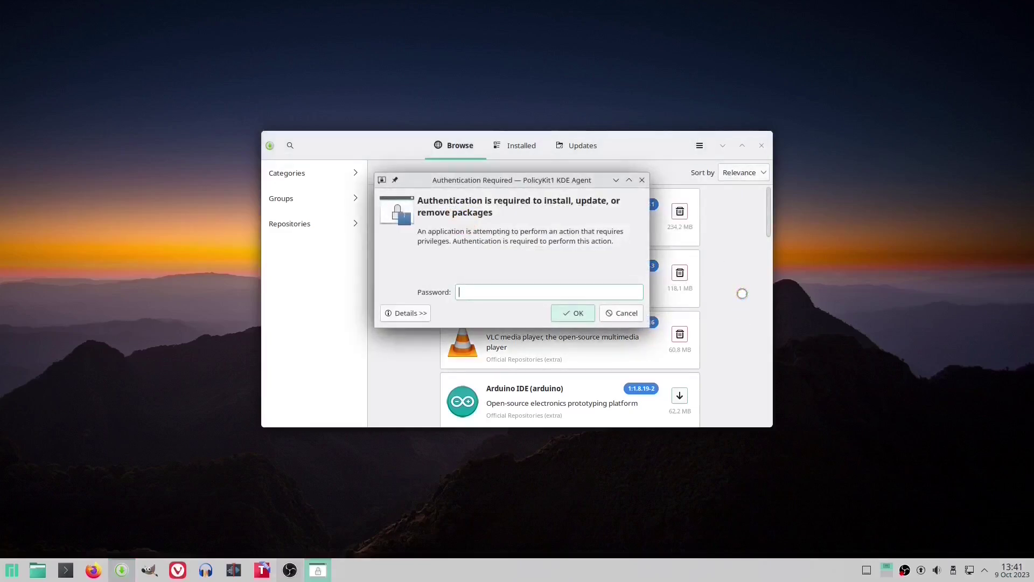
{"action": "type", "text": "********"}
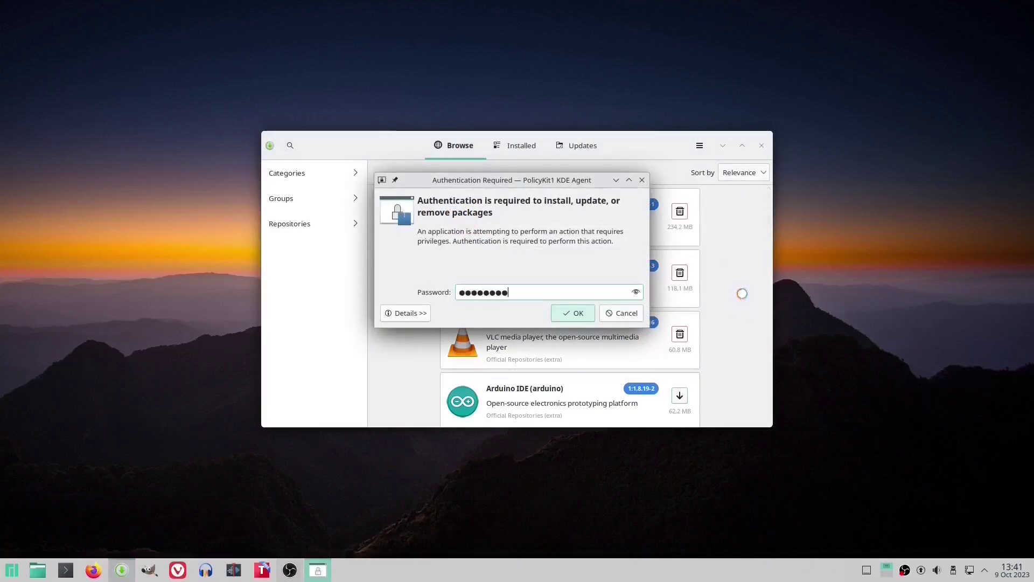
{"action": "key", "text": "Return"}
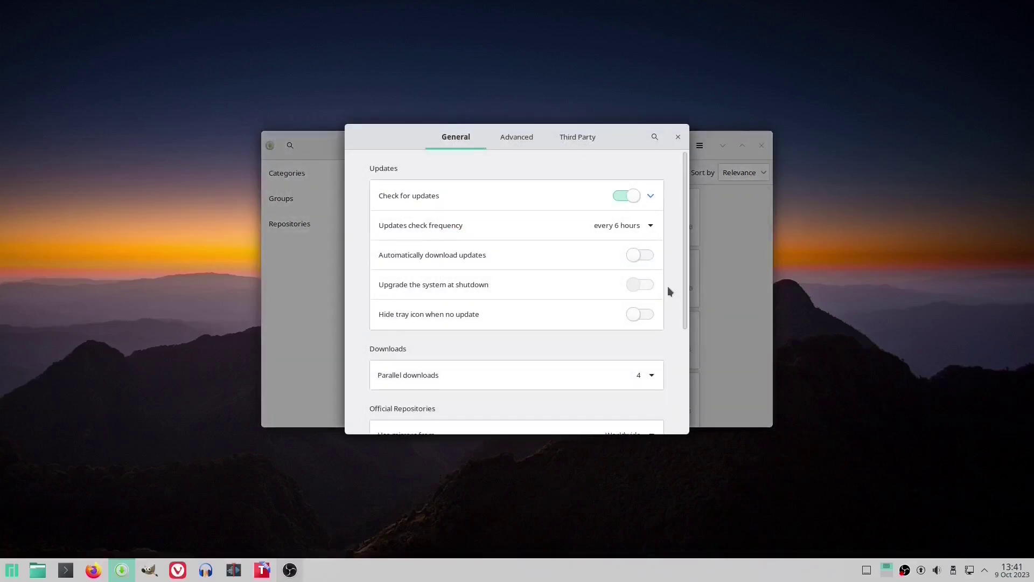
{"action": "key", "text": "ctrl+Page_Down"}
{"action": "key", "text": "ctrl+Page_Down"}
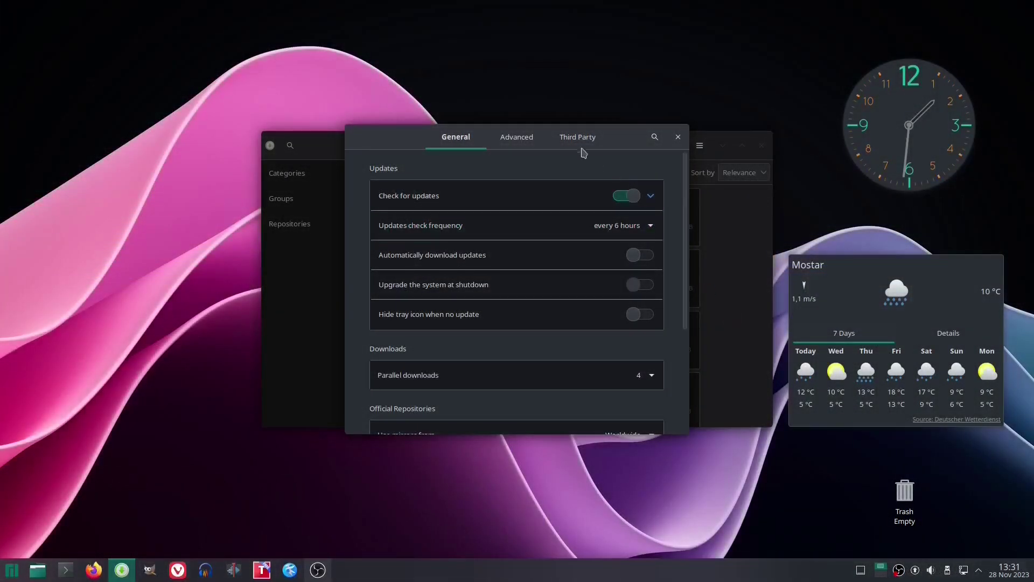
{"action": "left_click", "coordinate": [581, 139]}
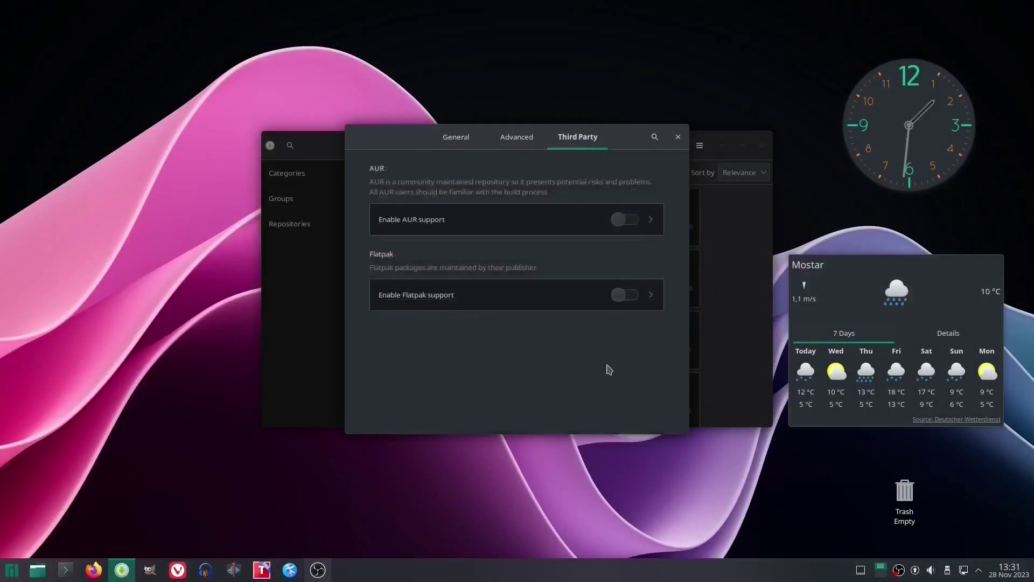
{"action": "left_click", "coordinate": [626, 294]}
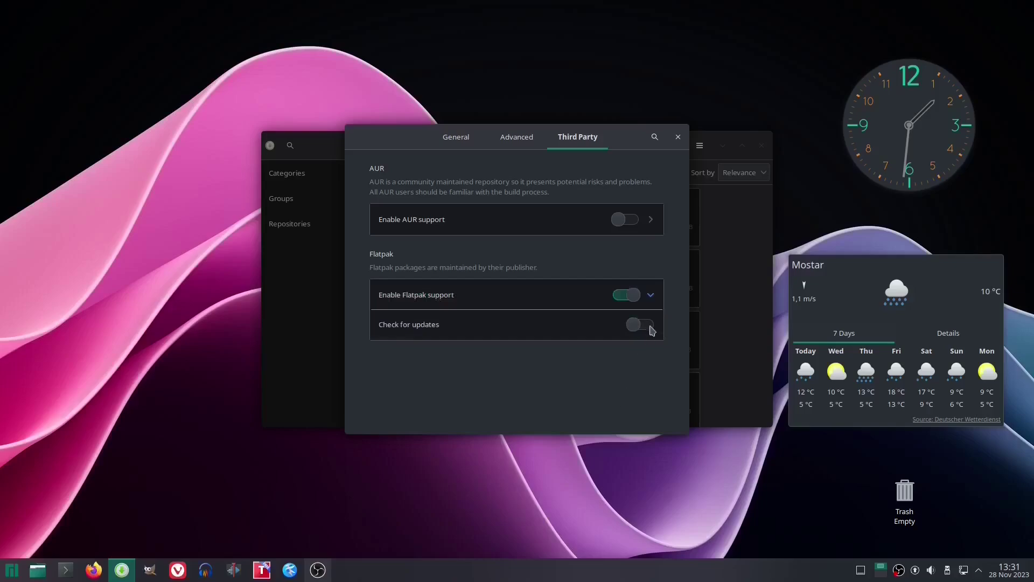
{"action": "left_click", "coordinate": [650, 326]}
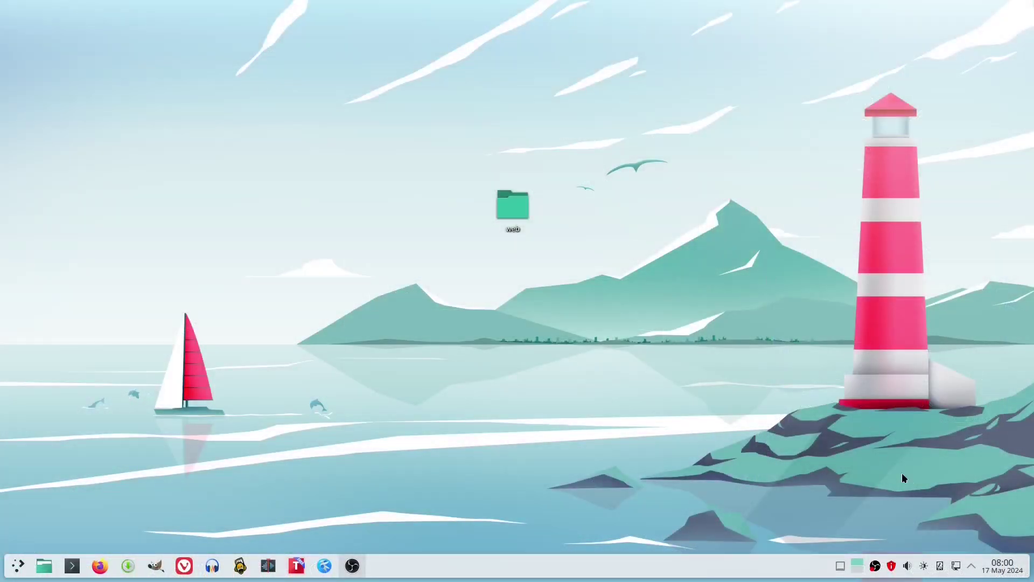
{"action": "left_click", "coordinate": [1008, 566]}
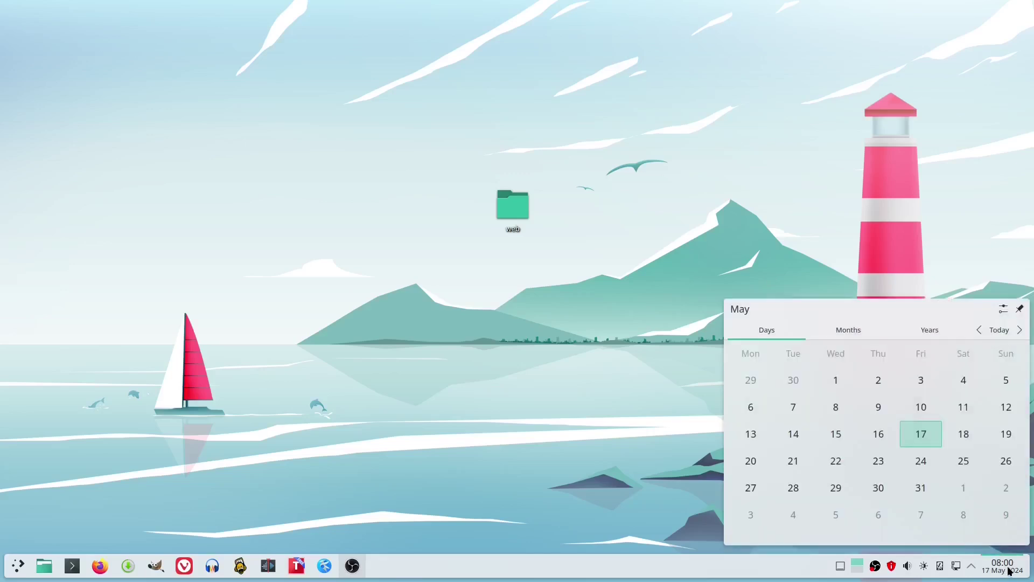
{"action": "left_click", "coordinate": [1009, 569]}
{"action": "left_click", "coordinate": [973, 569]}
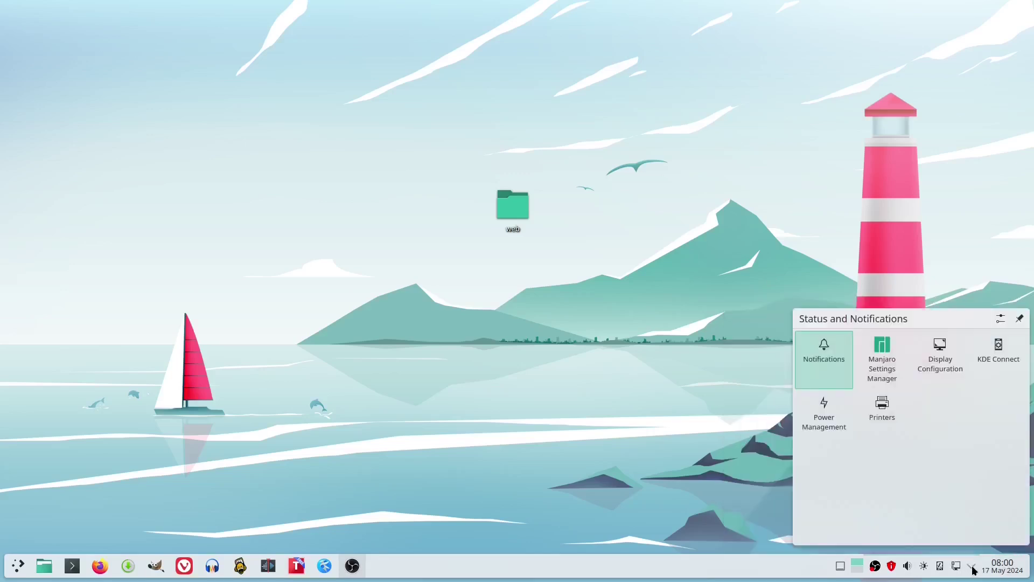
{"action": "left_click", "coordinate": [973, 568]}
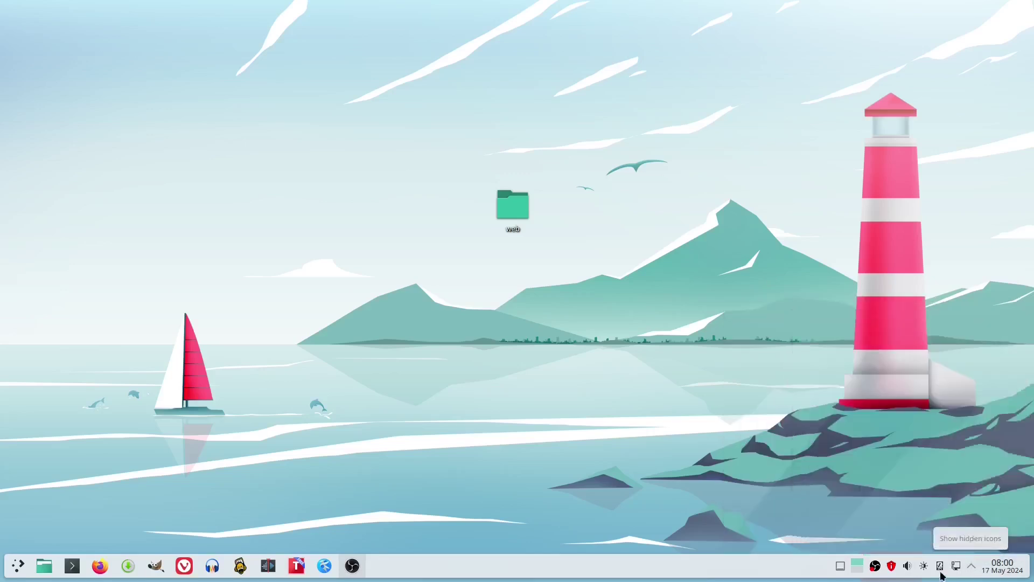
{"action": "left_click", "coordinate": [908, 567]}
{"action": "left_click", "coordinate": [909, 567]}
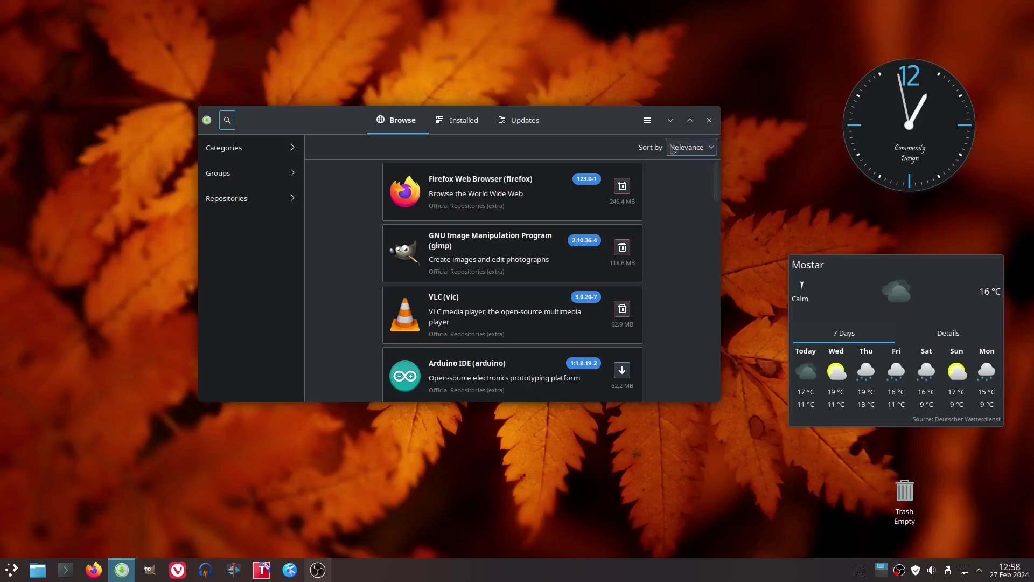
Step: Unlock Pamac Preferences with the password, then enable AUR support and AUR update checks under Third Party
{"action": "left_click", "coordinate": [647, 120]}
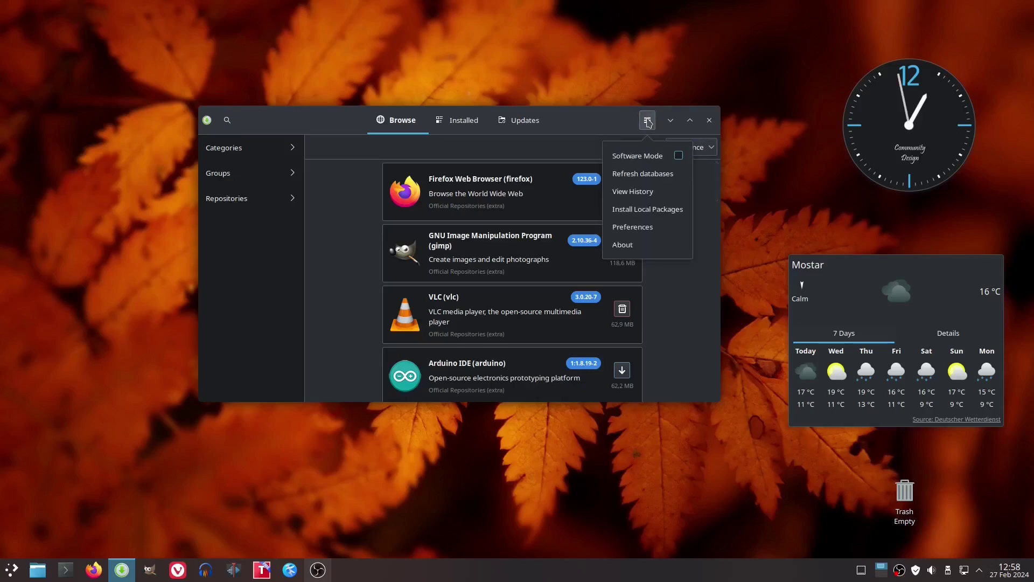
{"action": "left_click", "coordinate": [645, 228]}
{"action": "type", "text": "********"}
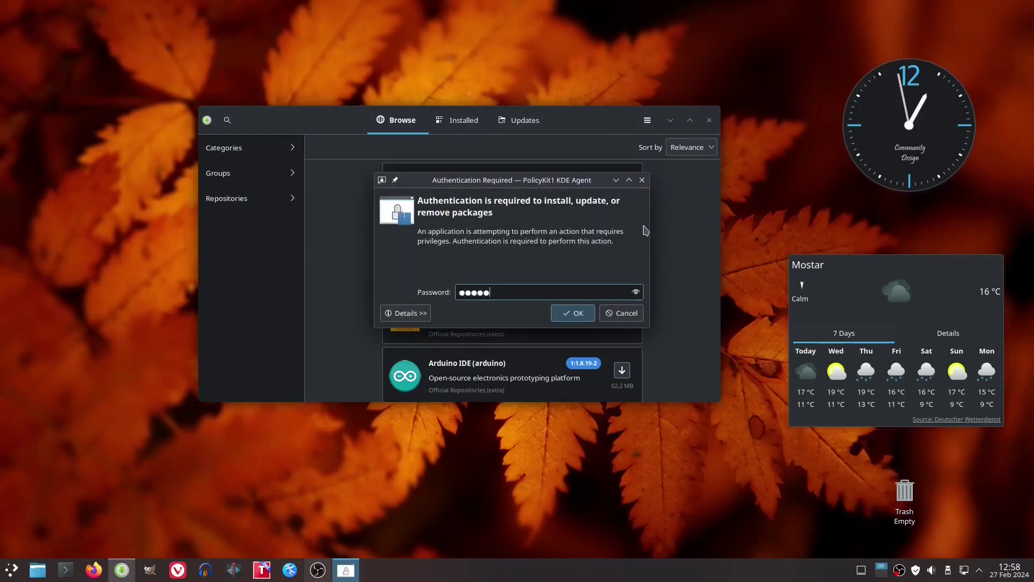
{"action": "left_click", "coordinate": [581, 313]}
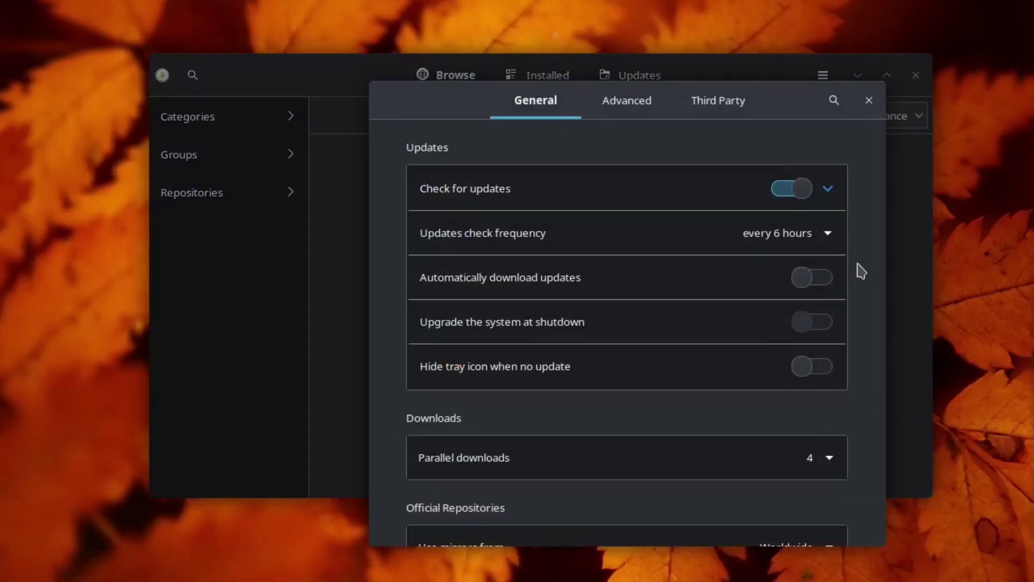
{"action": "left_click", "coordinate": [717, 102]}
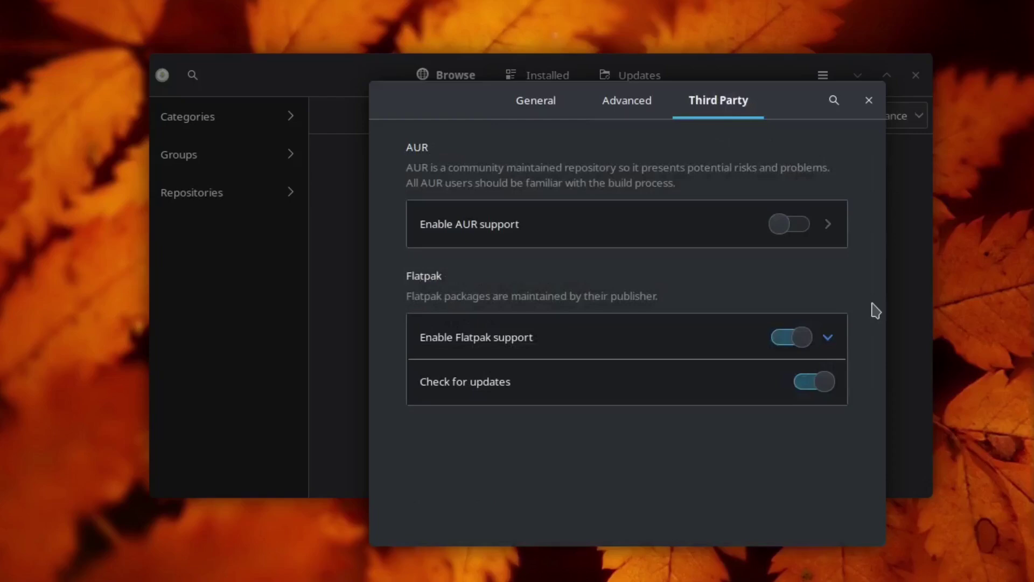
{"action": "left_click", "coordinate": [792, 225]}
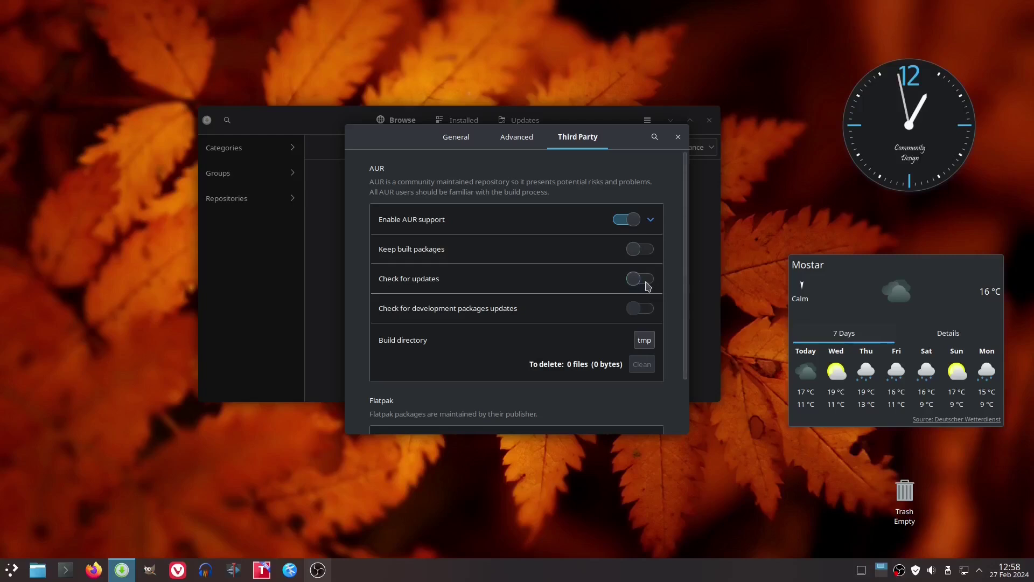
{"action": "left_click", "coordinate": [646, 280]}
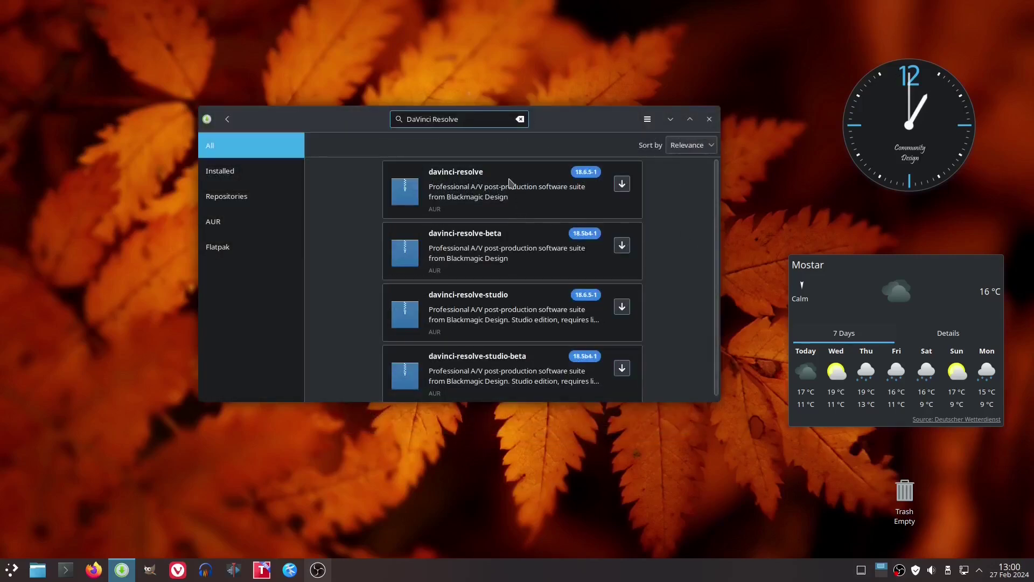
Step: Open davinci-resolve from the search results, mark it for building and apply
{"action": "left_click", "coordinate": [509, 182]}
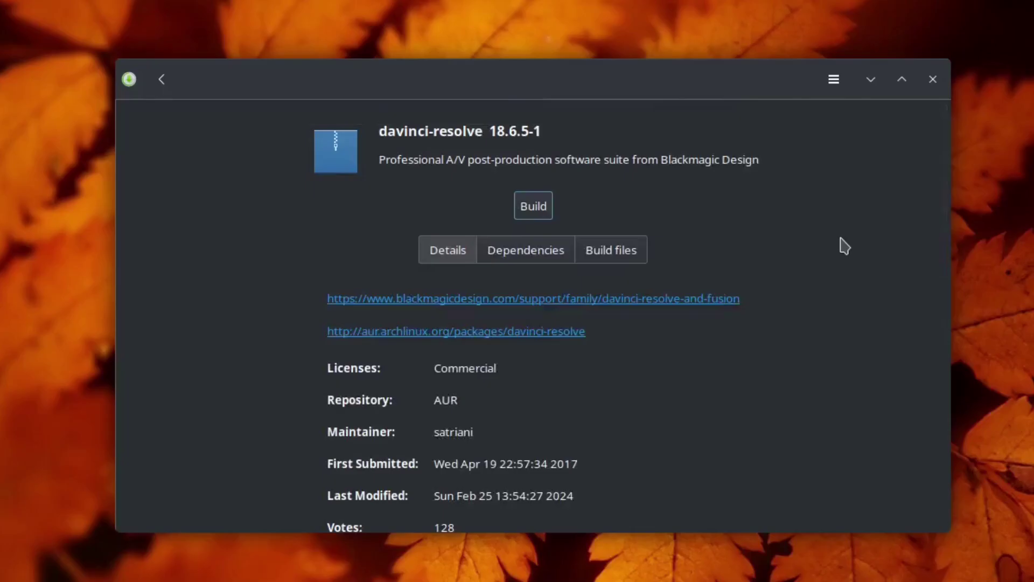
{"action": "left_click", "coordinate": [460, 197]}
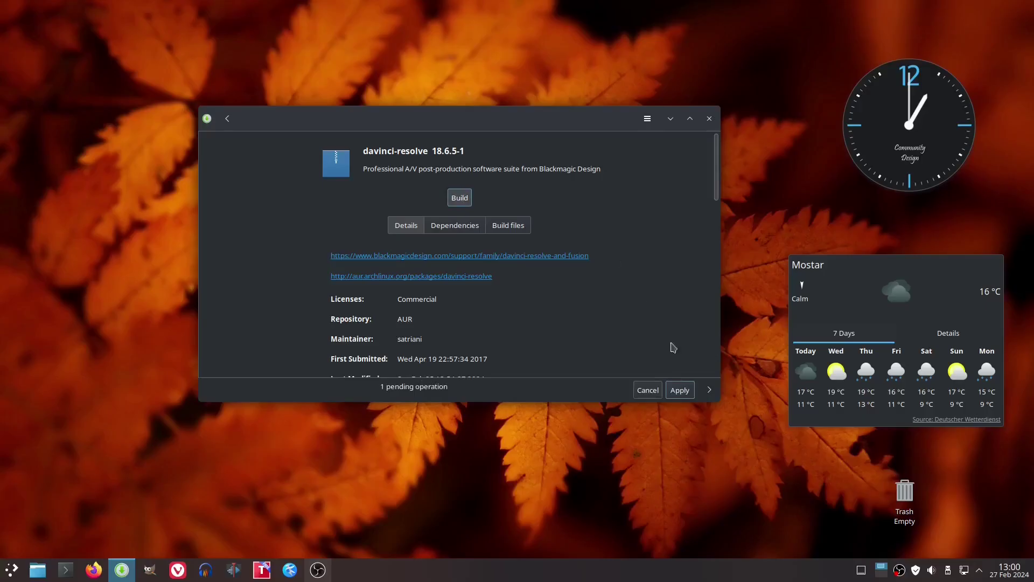
{"action": "left_click", "coordinate": [886, 513]}
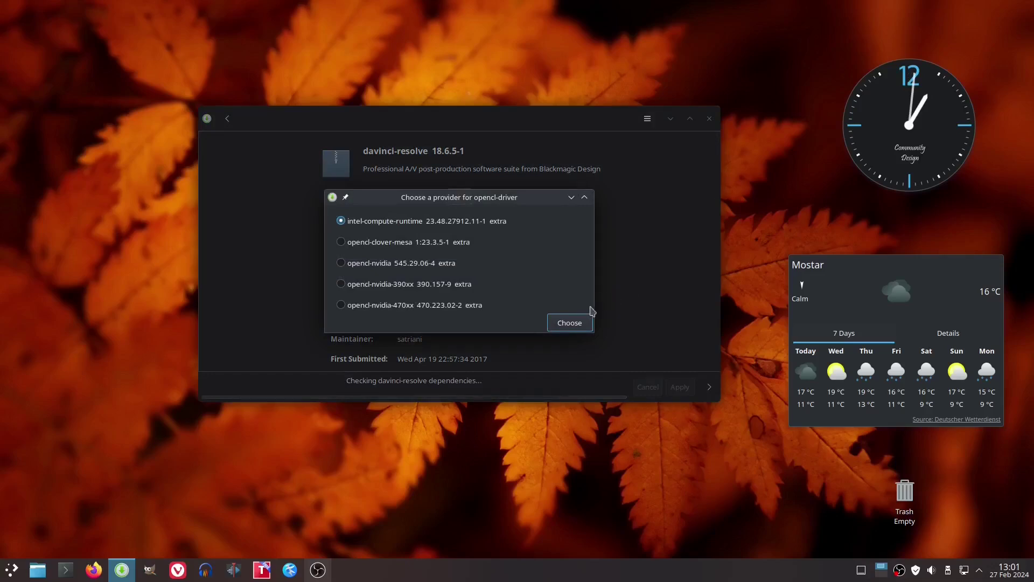
Step: Pick intel-compute-runtime for opencl-driver and jdk-openjdk for java-runtime, then confirm the transaction summary
{"action": "left_click", "coordinate": [572, 323]}
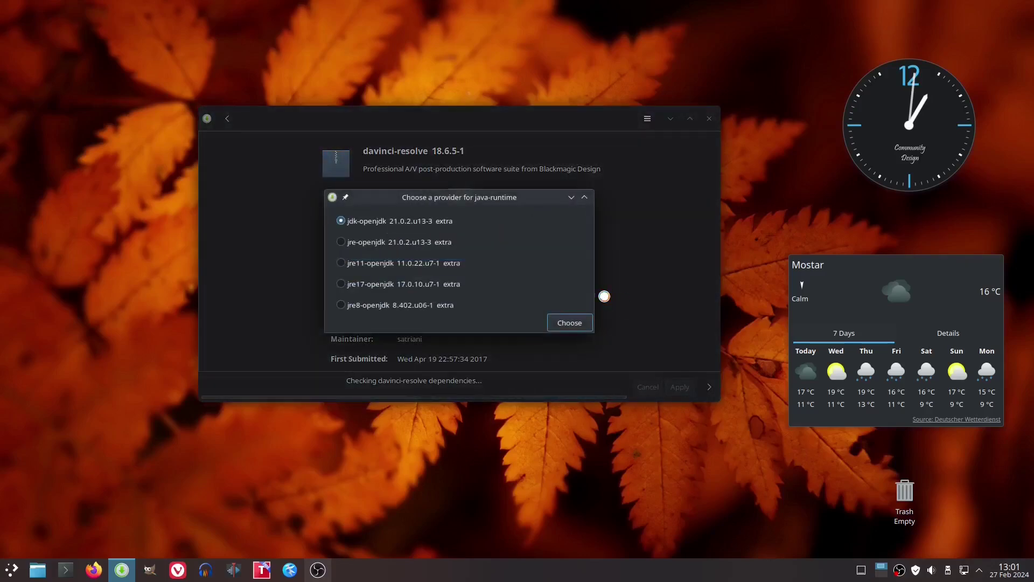
{"action": "left_click", "coordinate": [582, 324]}
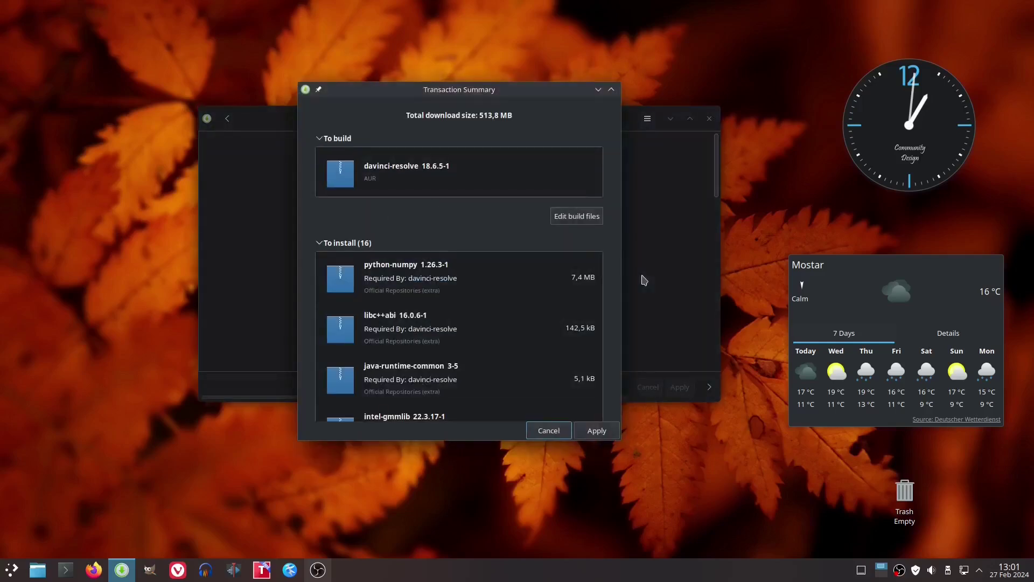
{"action": "scroll", "coordinate": [581, 301], "scroll_direction": "down", "scroll_amount": 8}
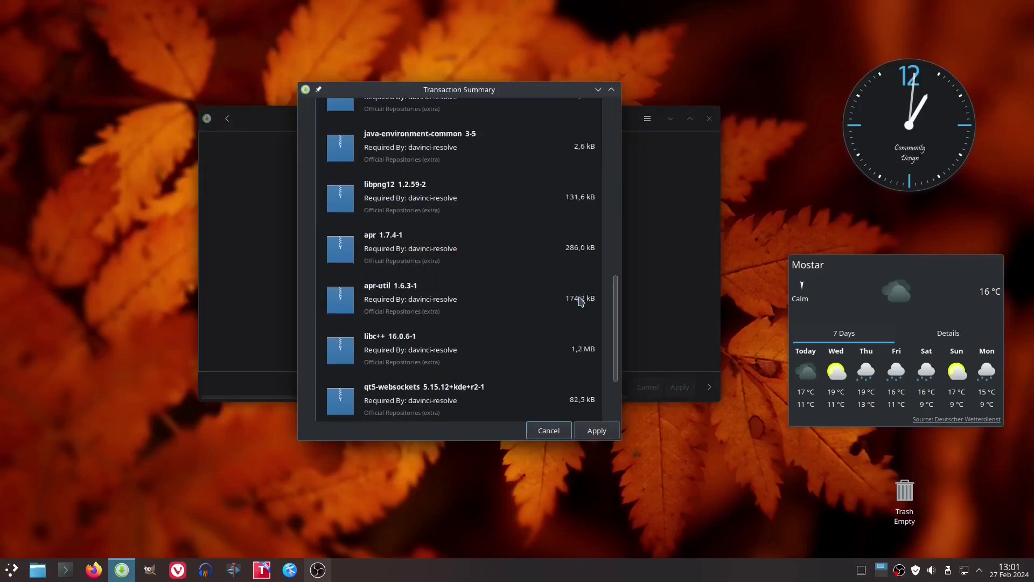
{"action": "scroll", "coordinate": [583, 307], "scroll_direction": "down", "scroll_amount": 2}
{"action": "scroll", "coordinate": [585, 345], "scroll_direction": "up", "scroll_amount": 6}
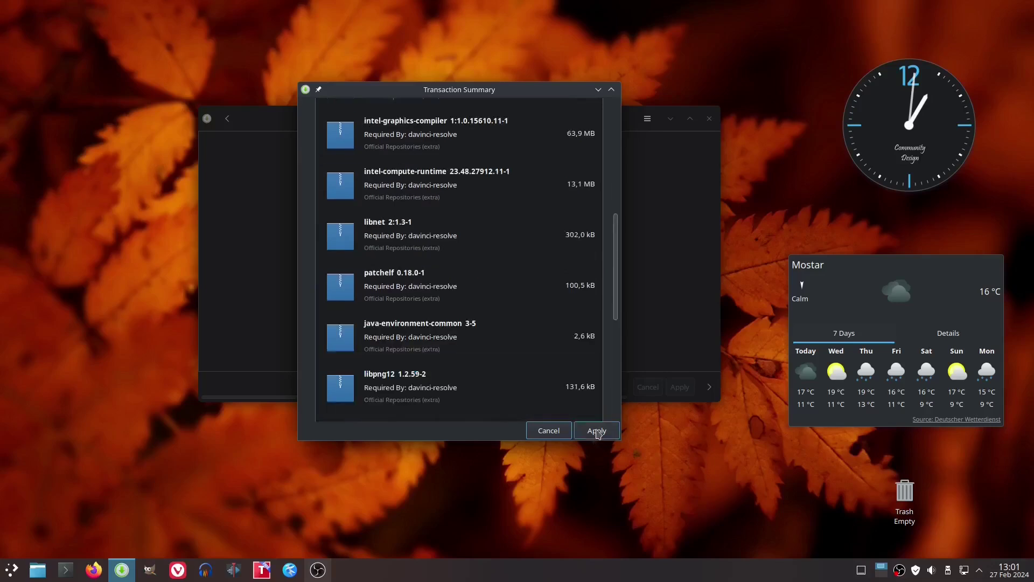
{"action": "left_click", "coordinate": [597, 430]}
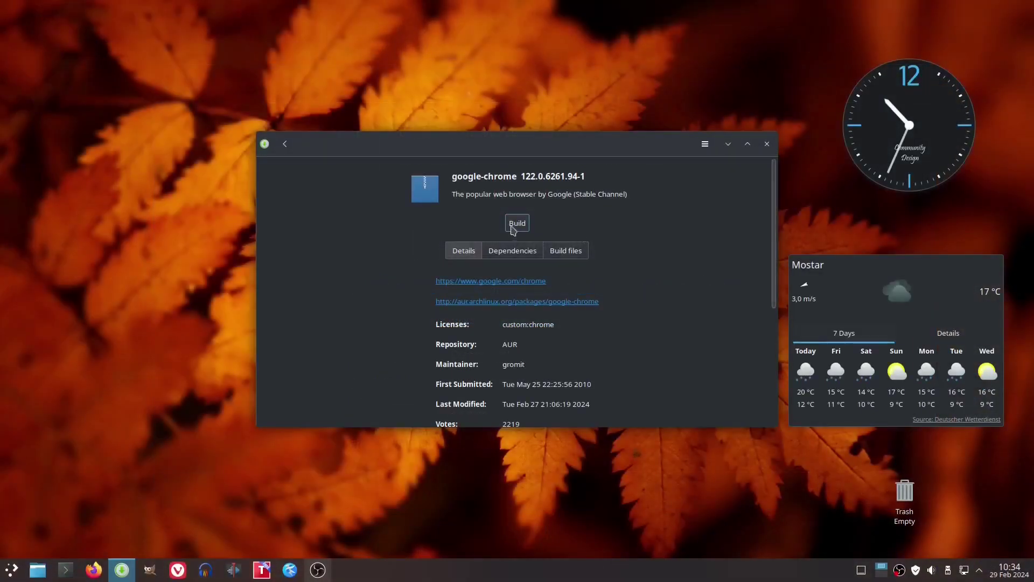
Step: Queue google-chrome 122.0.6261.94-1 for building, confirm the transaction summary and authorise with the password
{"action": "left_click", "coordinate": [517, 224]}
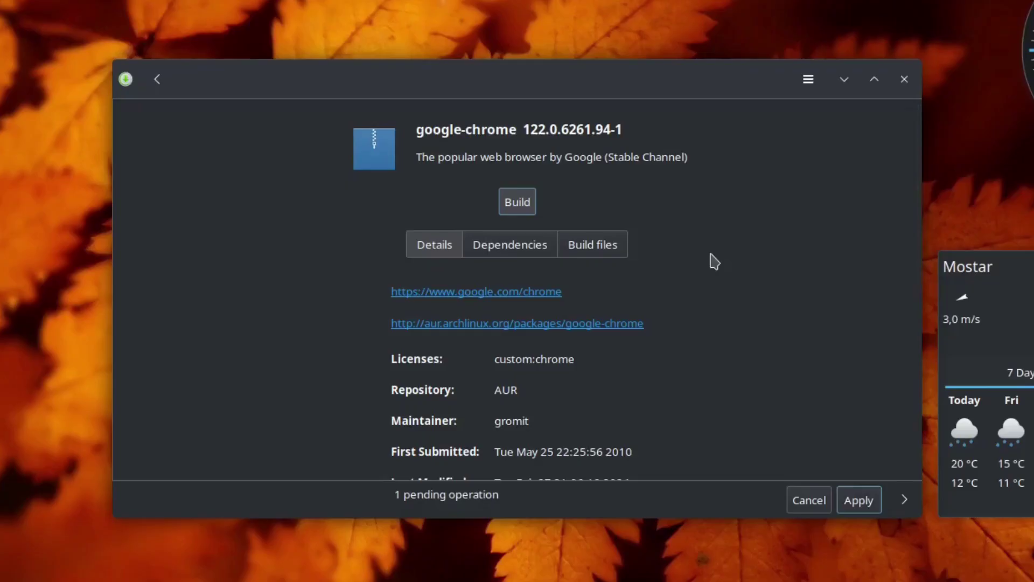
{"action": "left_click", "coordinate": [737, 415]}
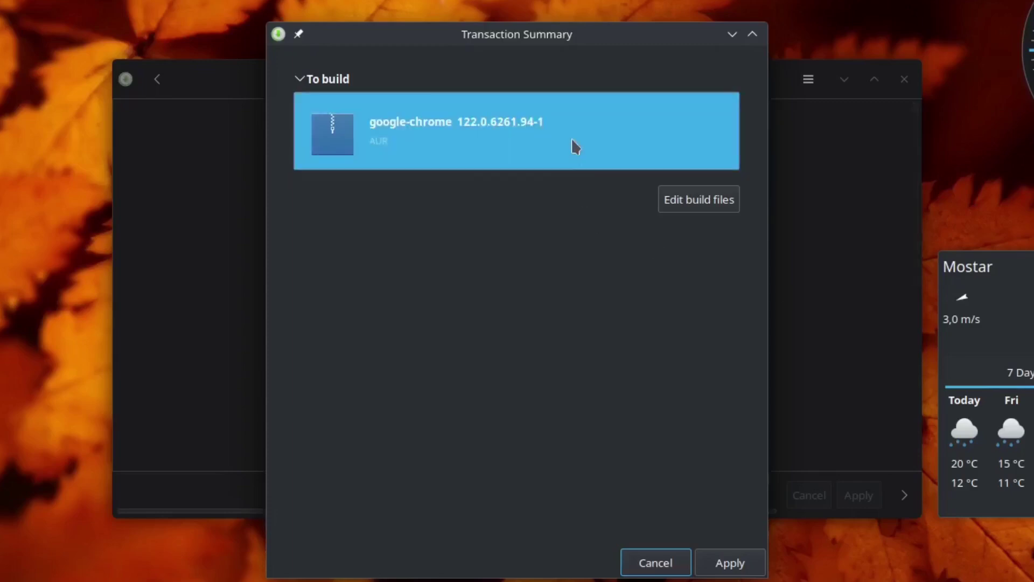
{"action": "left_click", "coordinate": [722, 562]}
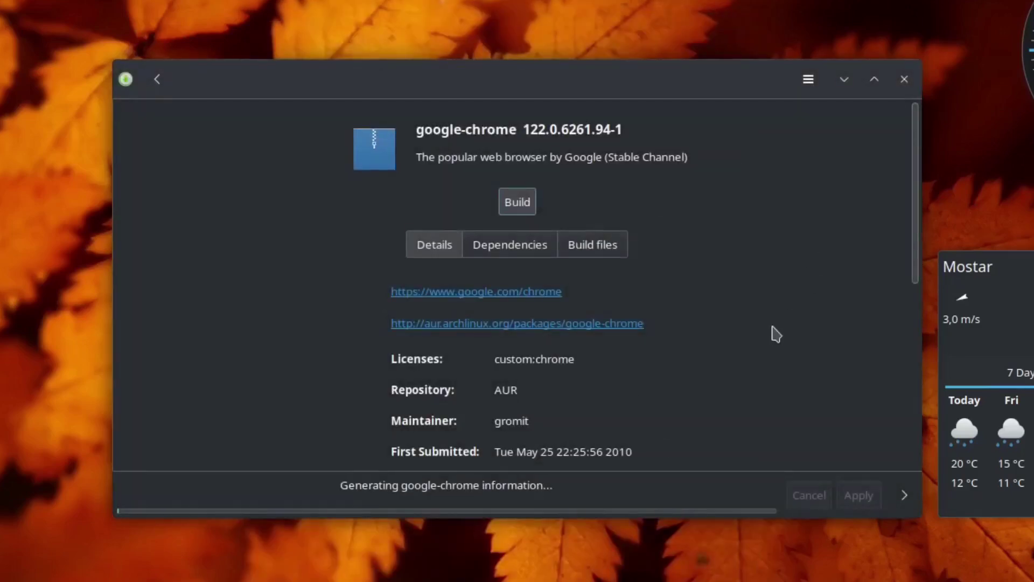
{"action": "type", "text": "********"}
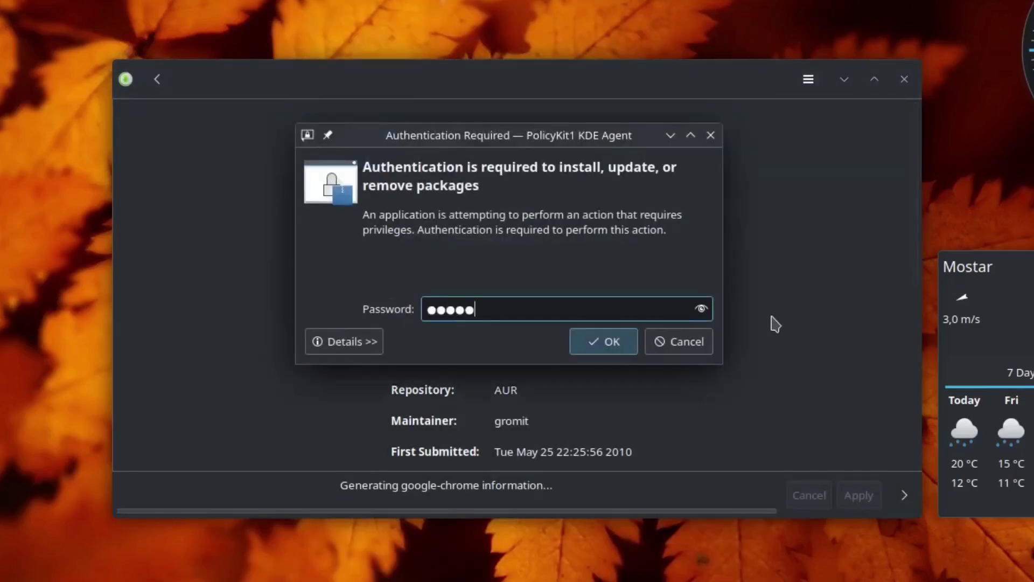
{"action": "left_click", "coordinate": [602, 349]}
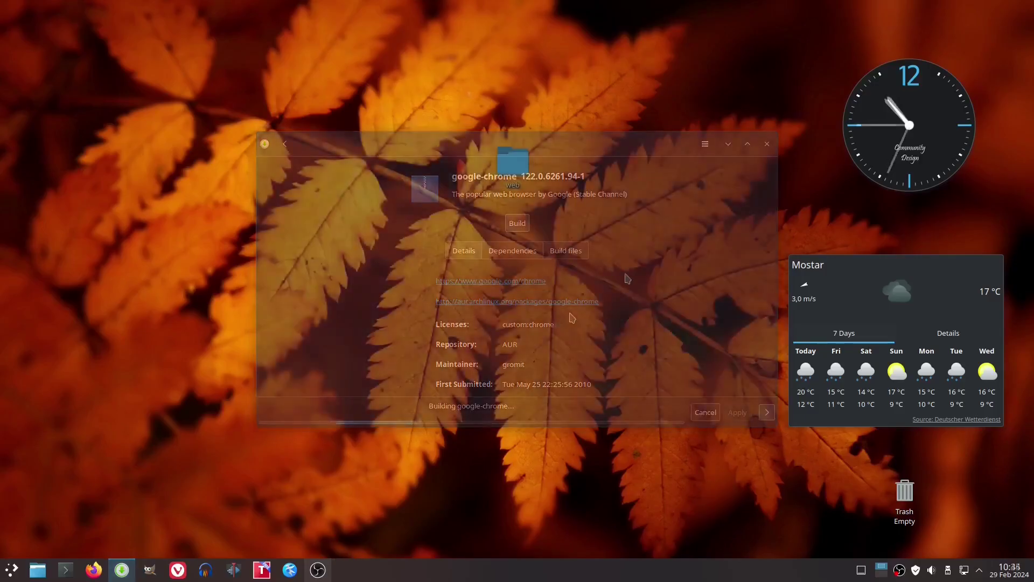
Step: Launch Google Chrome from the launcher's Internet category and accept the Welcome to Google Chrome dialog
{"action": "left_click", "coordinate": [3, 575]}
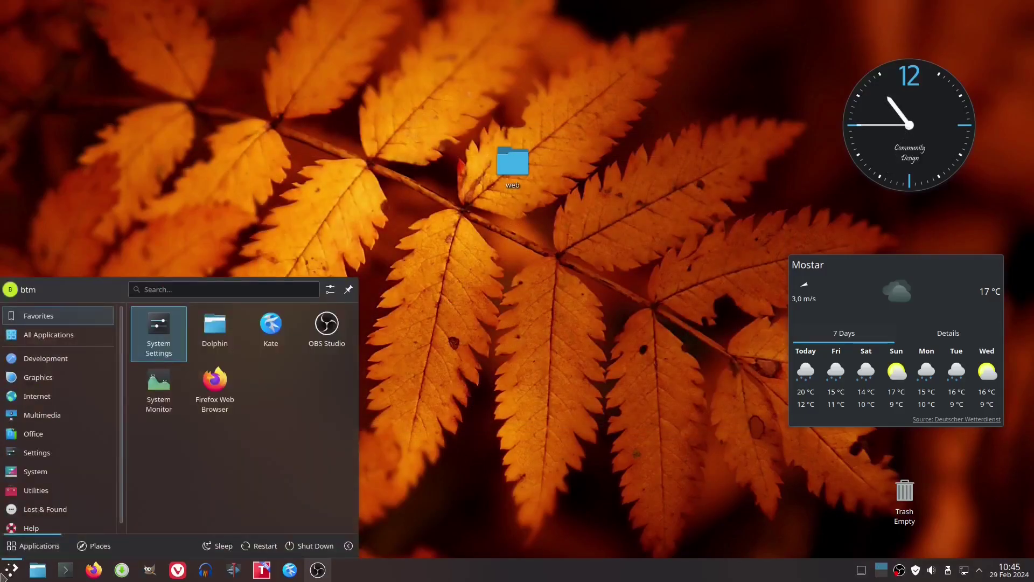
{"action": "mouse_move", "coordinate": [43, 389]}
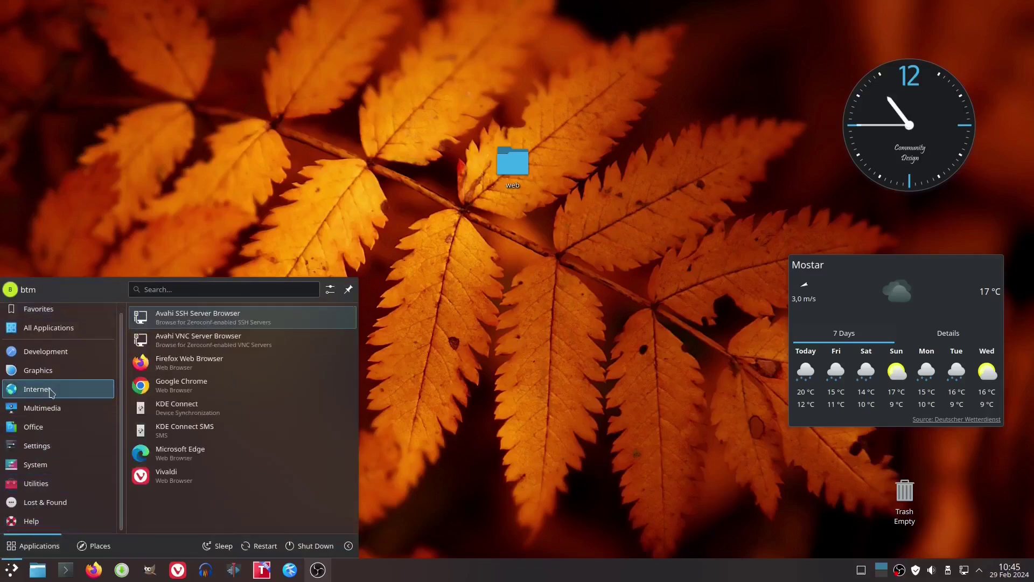
{"action": "left_click", "coordinate": [241, 386]}
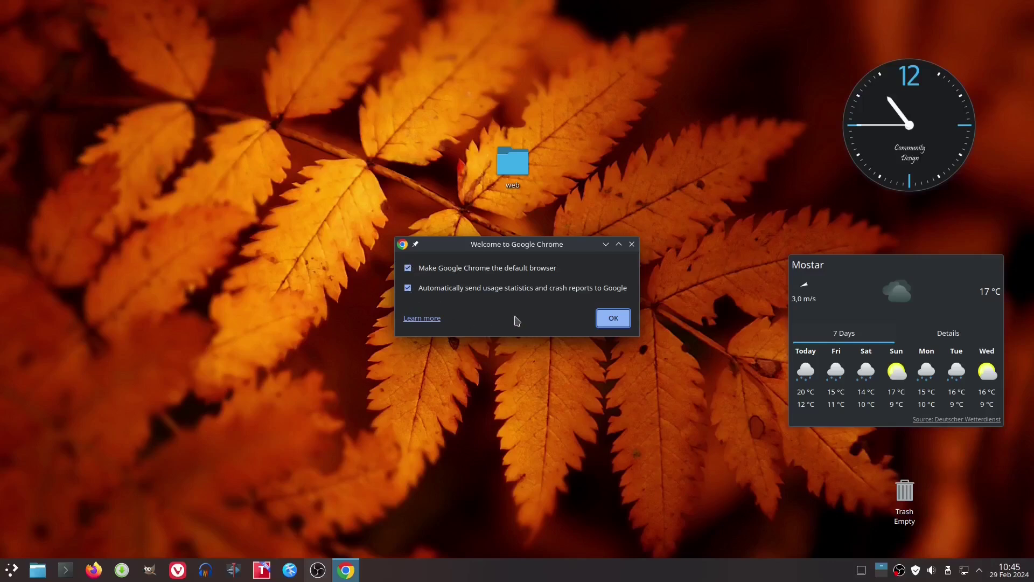
{"action": "left_click", "coordinate": [605, 318]}
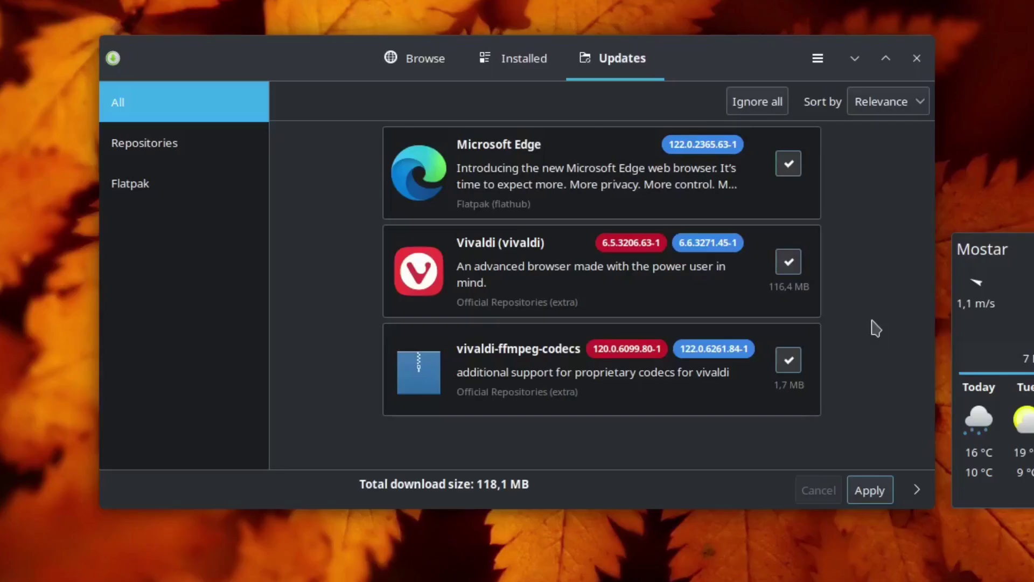
Step: Apply the three ticked updates: Microsoft Edge, Vivaldi and vivaldi-ffmpeg-codecs
{"action": "left_click", "coordinate": [867, 492]}
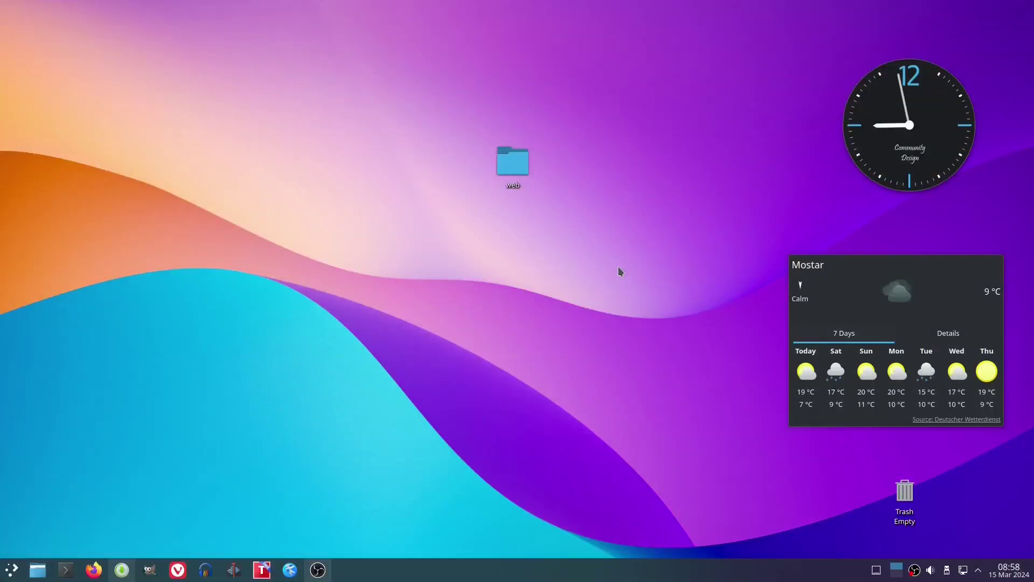
Step: Scroll through Pamac's 459,9 MB Updates list, then launch Dolphin on the Home folder
{"action": "left_click", "coordinate": [121, 570]}
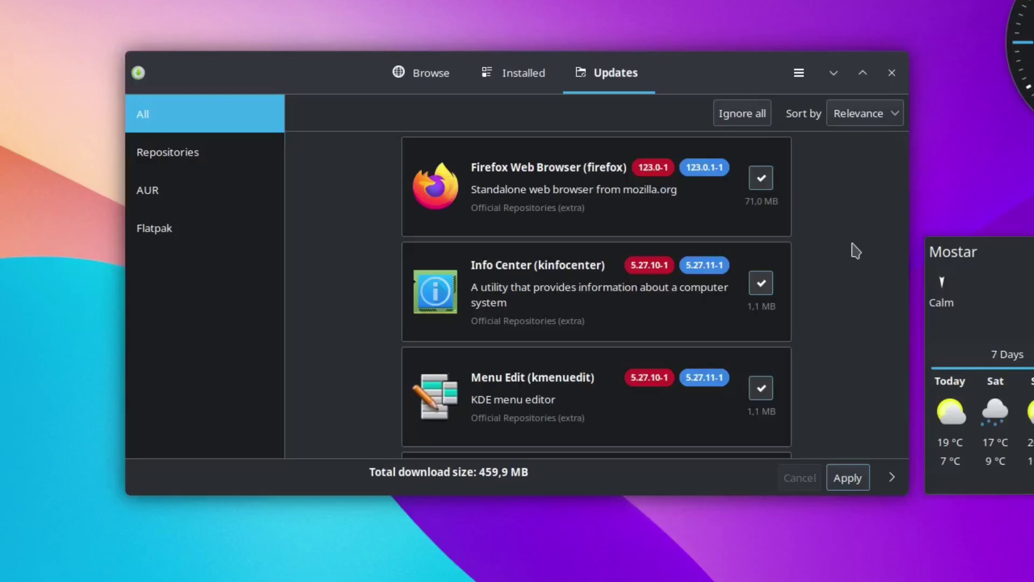
{"action": "scroll", "coordinate": [856, 251], "scroll_direction": "down", "scroll_amount": 3}
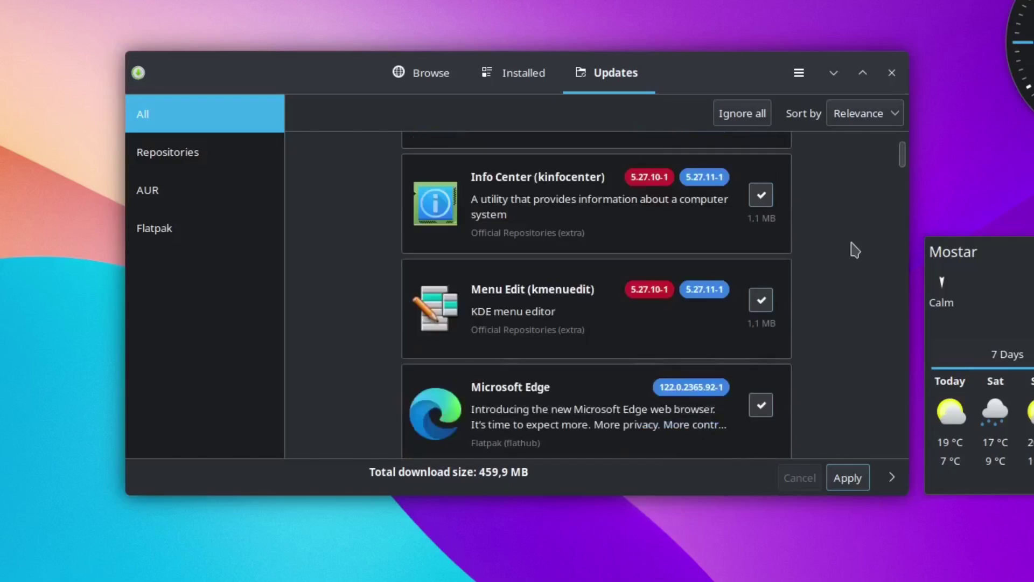
{"action": "scroll", "coordinate": [855, 250], "scroll_direction": "down", "scroll_amount": 1}
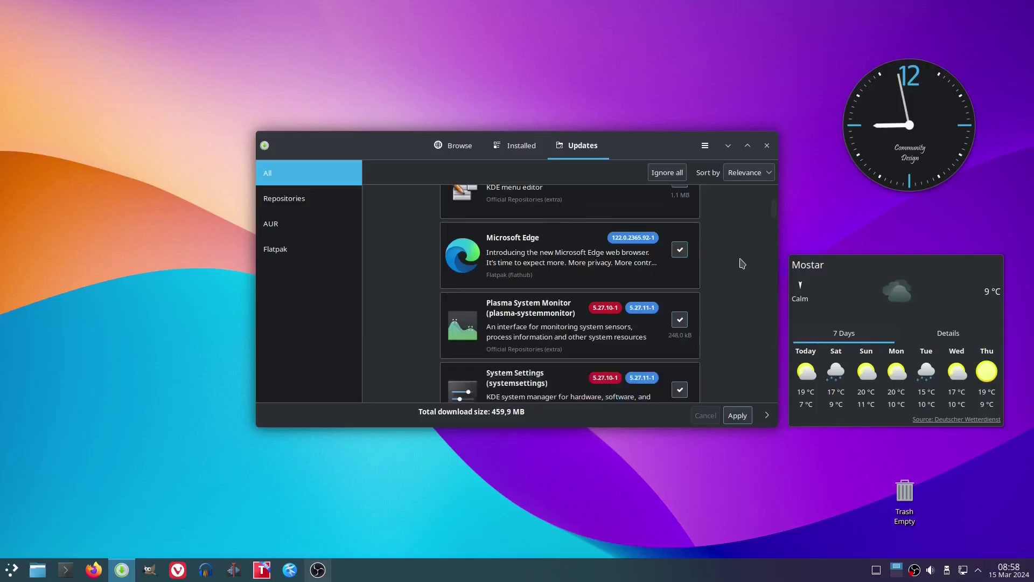
{"action": "scroll", "coordinate": [856, 250], "scroll_direction": "down", "scroll_amount": 4}
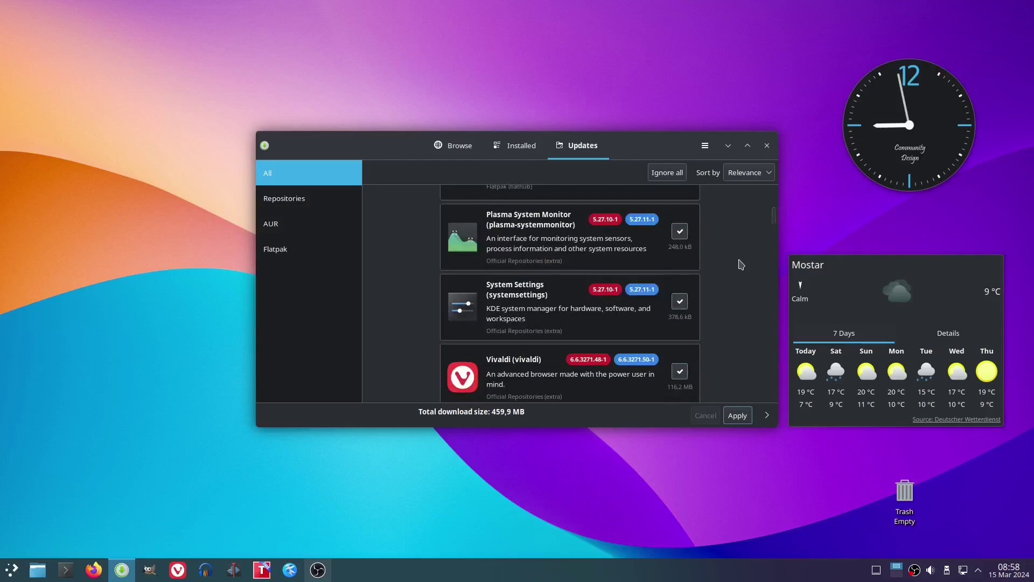
{"action": "scroll", "coordinate": [742, 264], "scroll_direction": "down", "scroll_amount": 3}
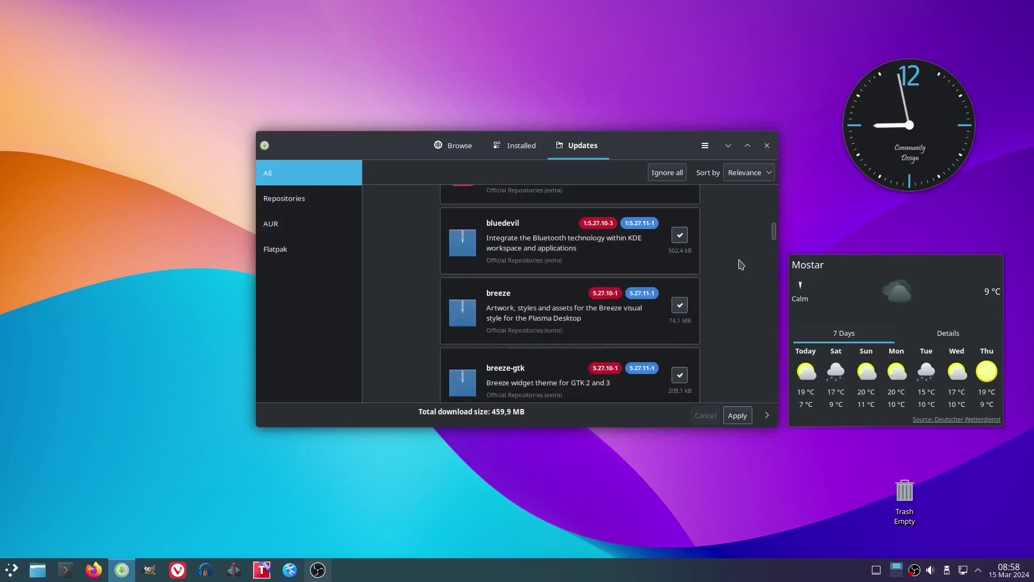
{"action": "scroll", "coordinate": [741, 264], "scroll_direction": "down", "scroll_amount": 3}
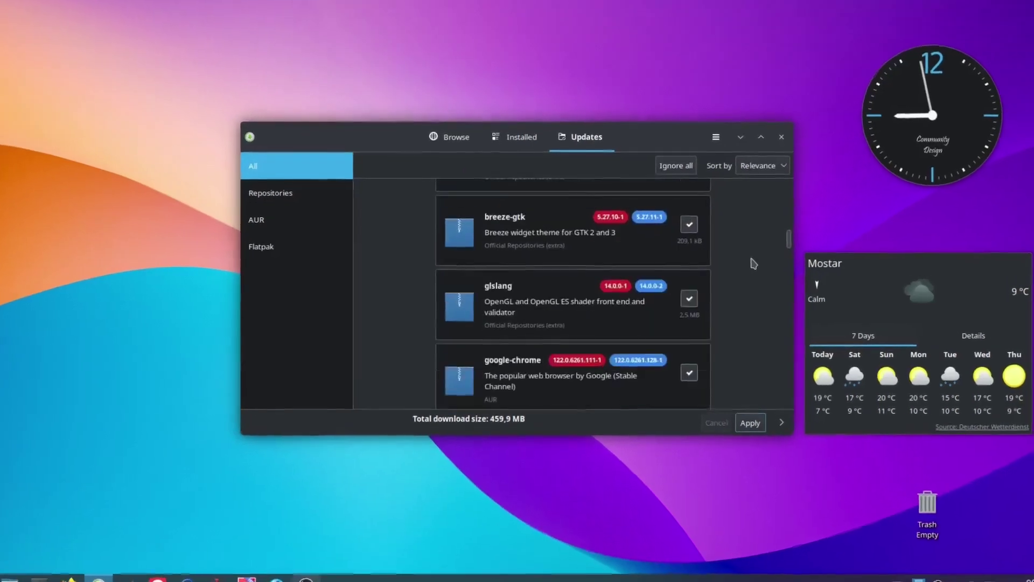
{"action": "scroll", "coordinate": [774, 261], "scroll_direction": "down", "scroll_amount": 2}
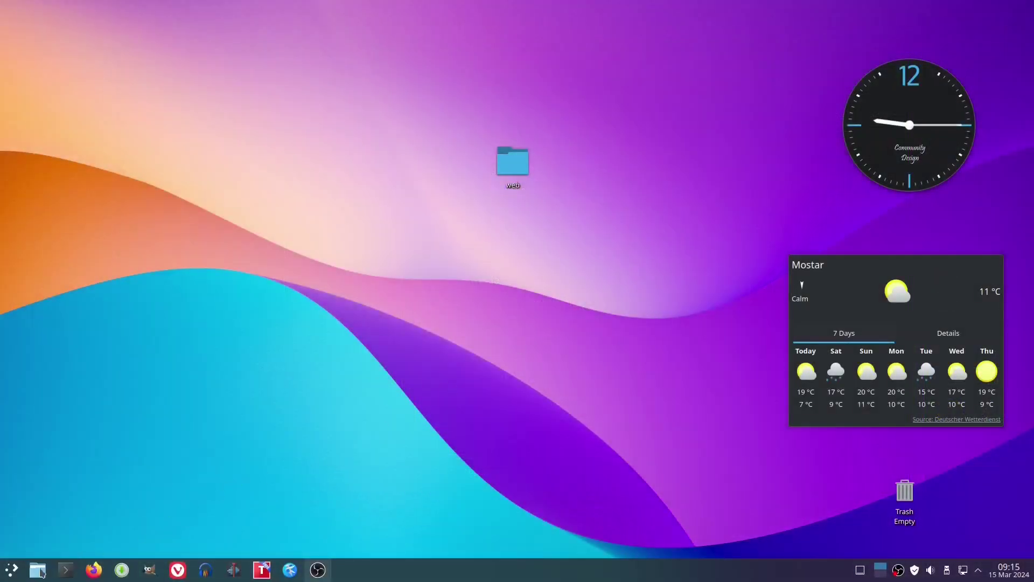
{"action": "left_click", "coordinate": [39, 571]}
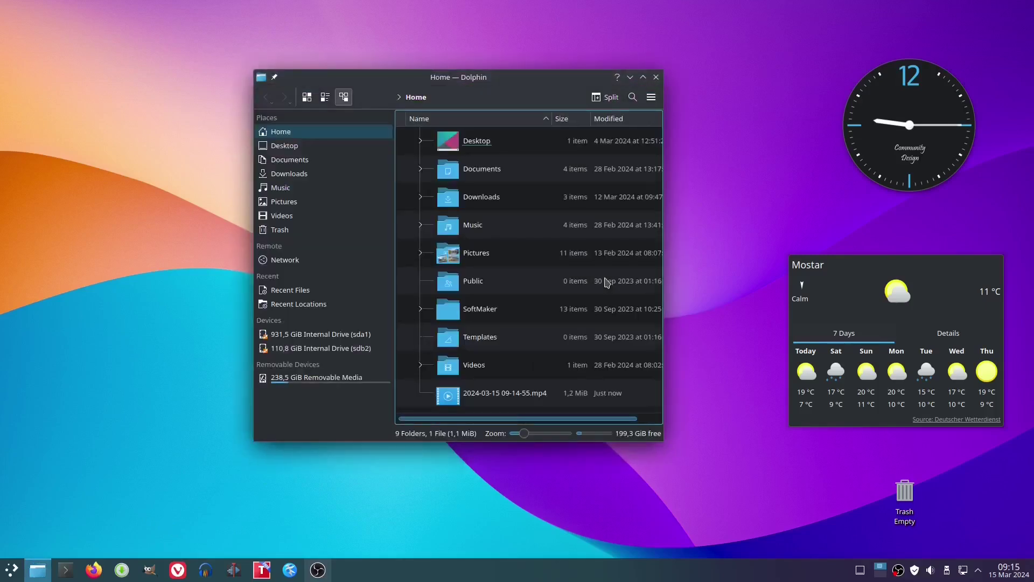
Step: Close Dolphin with Alt+F4 and start Vivaldi from the taskbar
{"action": "key", "text": "alt+F4"}
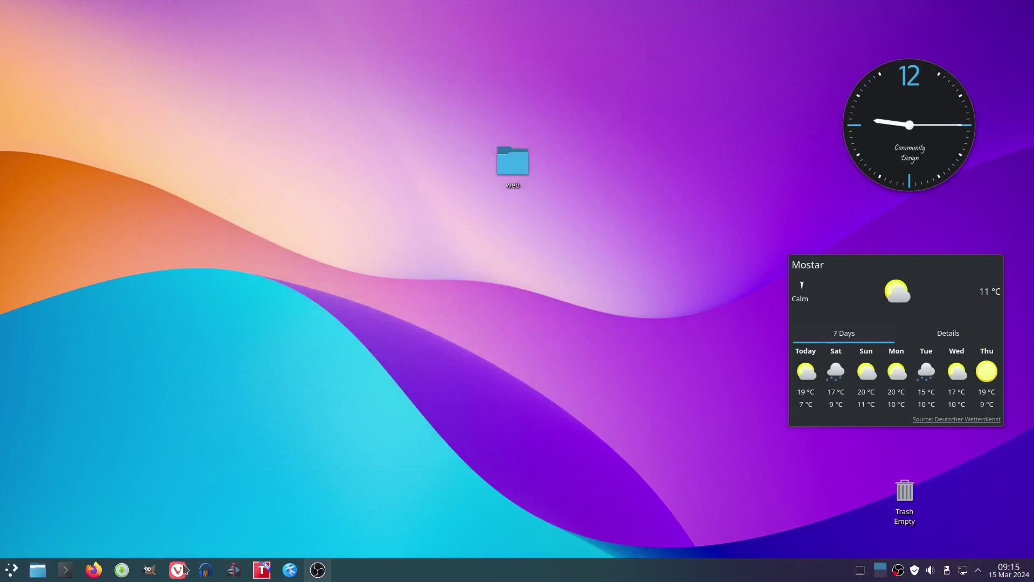
{"action": "left_click", "coordinate": [184, 569]}
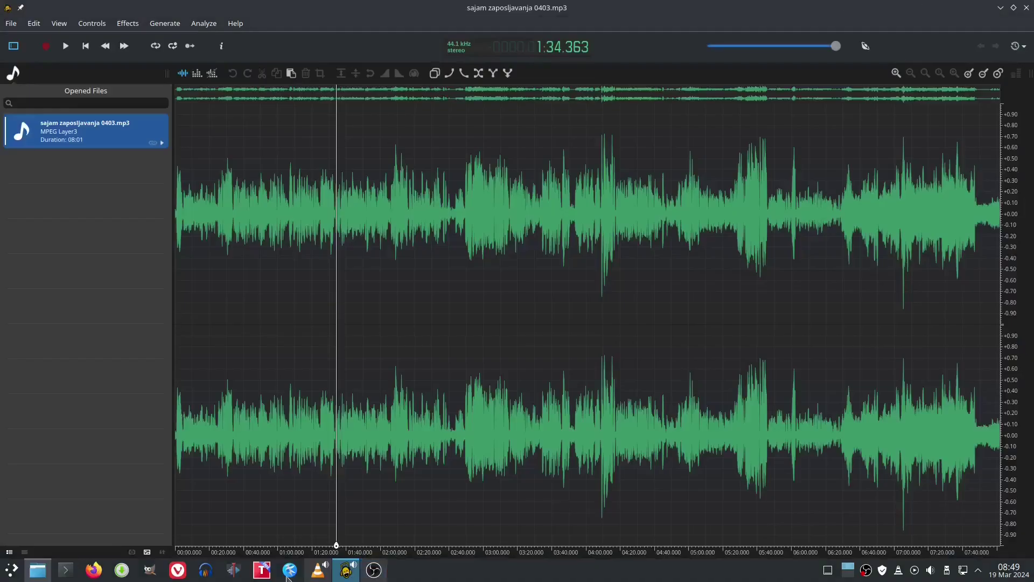
Step: Minimise the VLC and ocenaudio windows and close the Dolphin window
{"action": "left_click", "coordinate": [329, 572]}
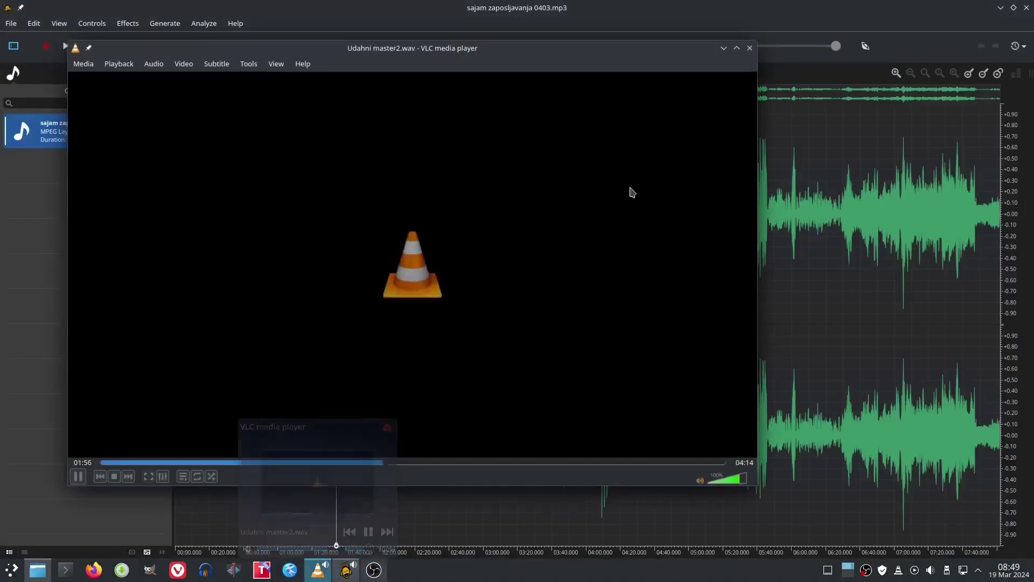
{"action": "left_click", "coordinate": [724, 48]}
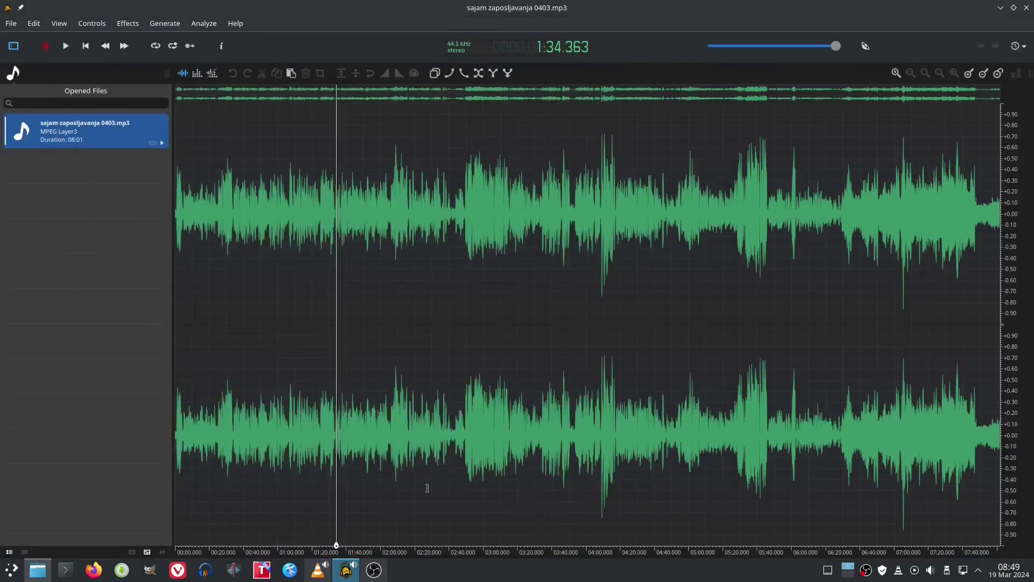
{"action": "left_click", "coordinate": [347, 571]}
{"action": "left_click", "coordinate": [736, 112]}
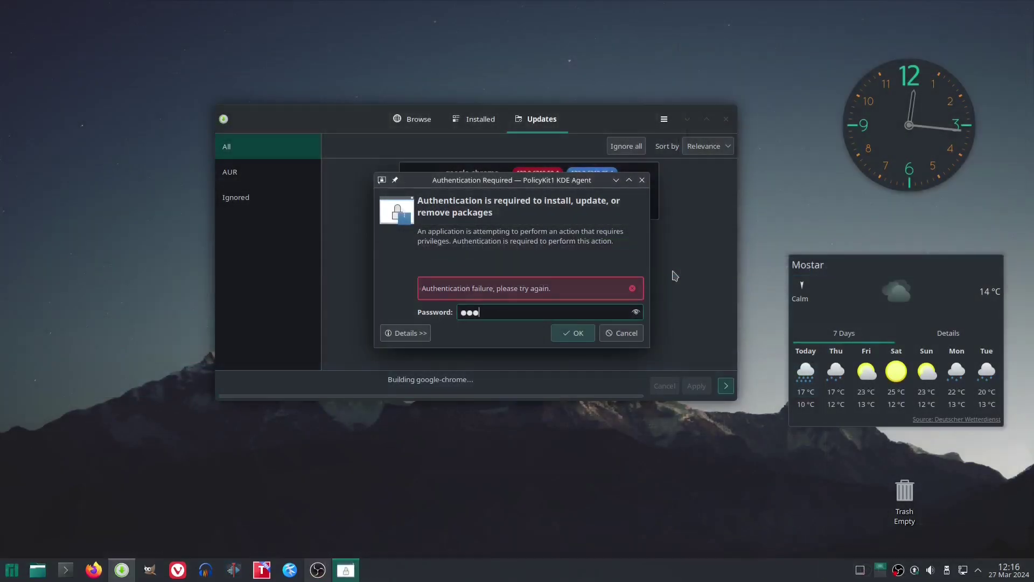
Step: Re-enter the password to authorise the google-chrome upgrade, then launch Google Chrome from Internet
{"action": "type", "text": "******"}
{"action": "key", "text": "Return"}
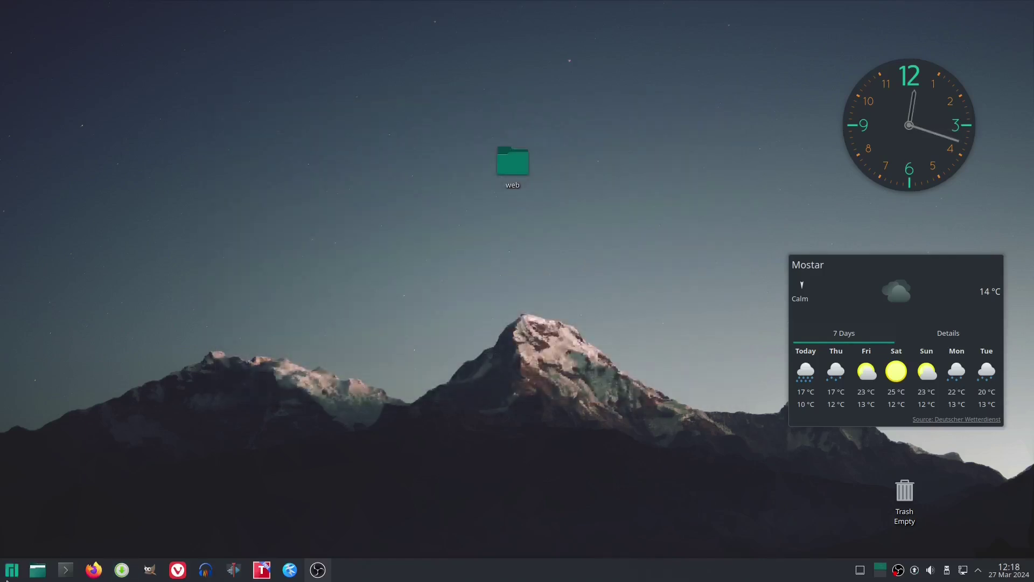
{"action": "left_click", "coordinate": [12, 570]}
{"action": "mouse_move", "coordinate": [21, 395]}
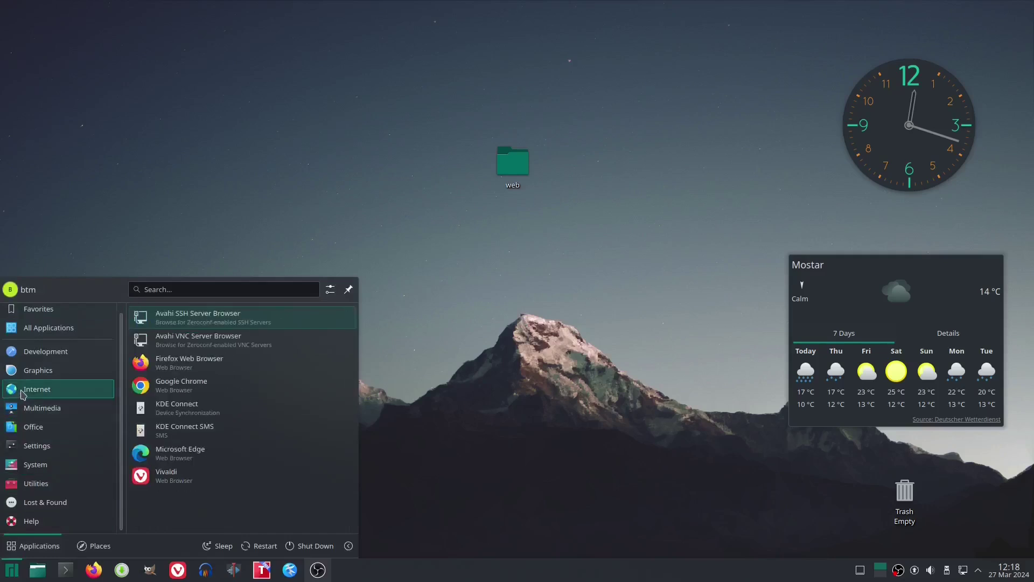
{"action": "left_click", "coordinate": [218, 386]}
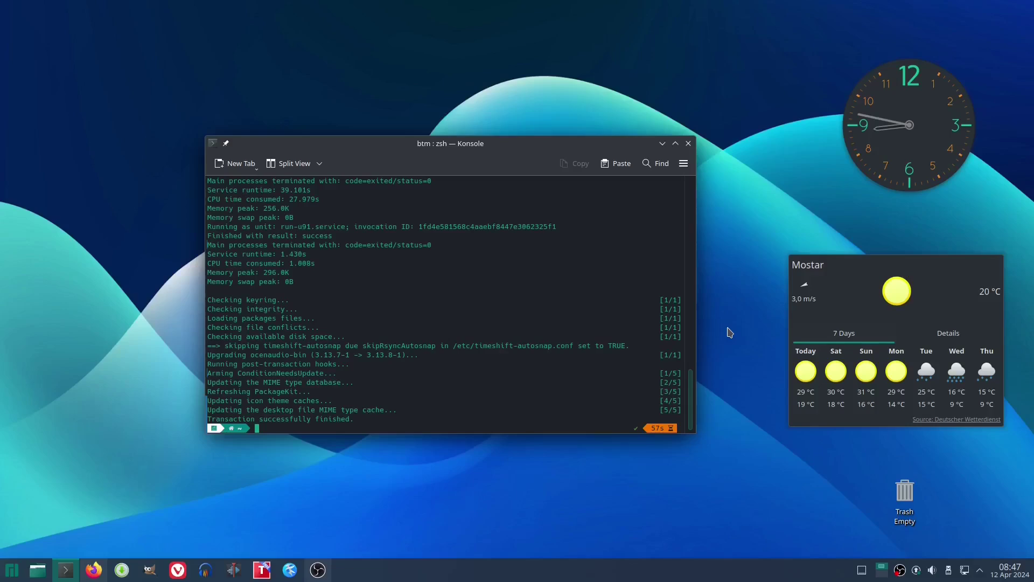
Step: Enter 'sudo pamac update' at the Konsole zsh prompt to update all packages, including AUR ones
{"action": "type", "text": "sudo"}
{"action": "type", "text": " pamac "}
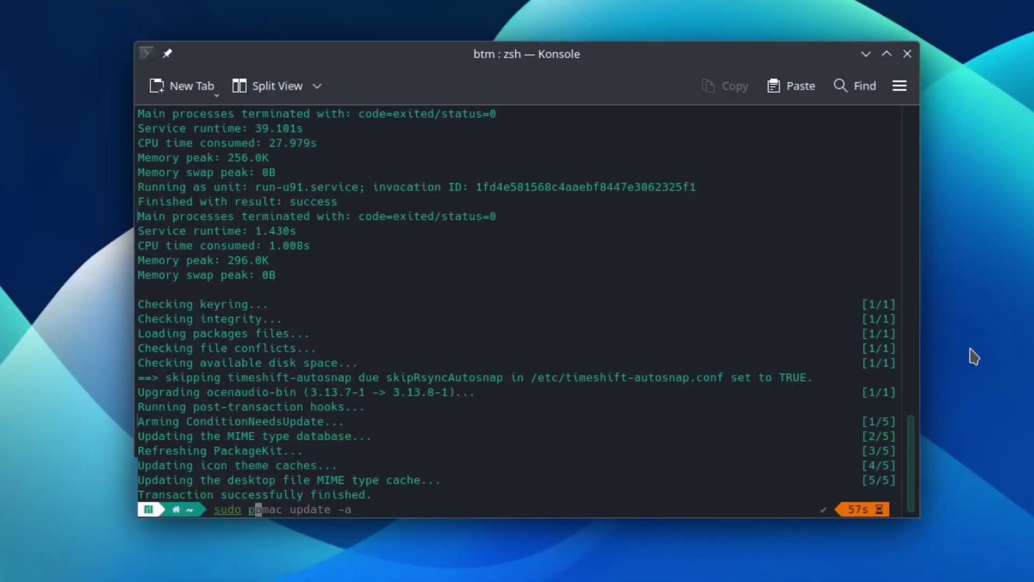
{"action": "type", "text": "update"}
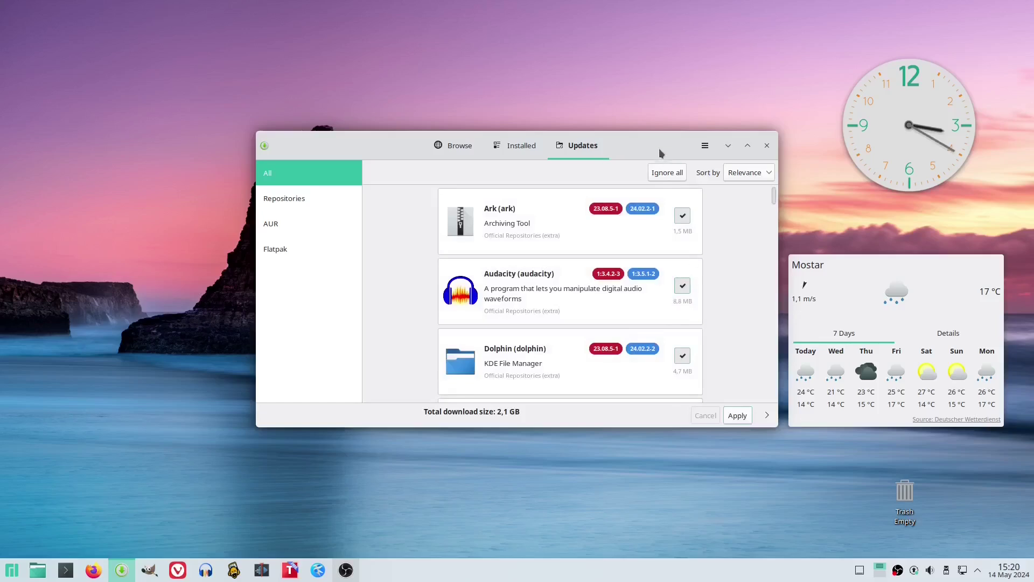
Step: Move the Pamac window up and left while the Ark, Audacity and Dolphin updates are checked
{"action": "left_click_drag", "start_coordinate": [659, 148], "coordinate": [609, 112]}
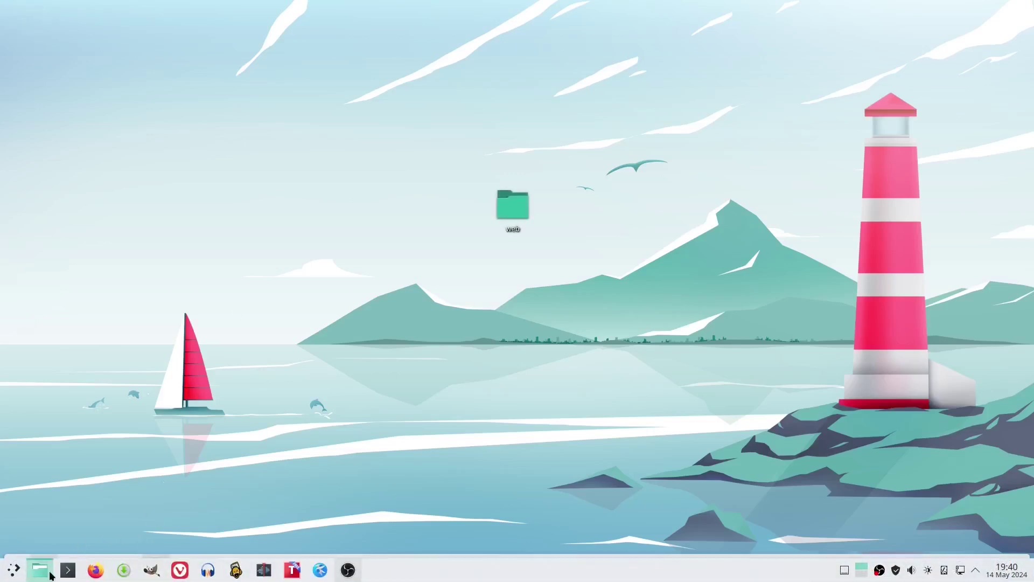
Step: Open Dolphin on the home folder, then bring up the application launcher on Favorites
{"action": "left_click", "coordinate": [50, 575]}
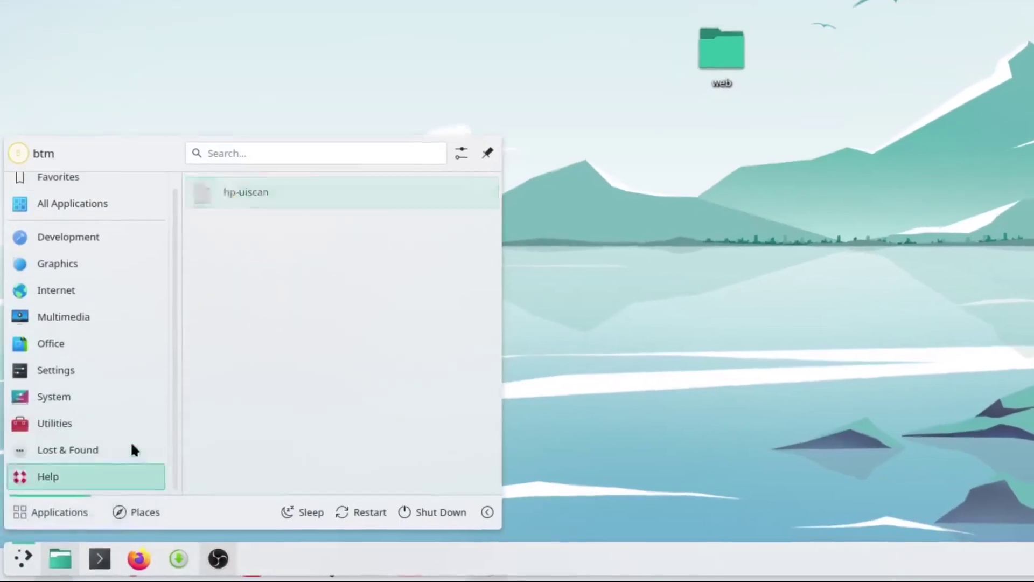
{"action": "left_click", "coordinate": [619, 173]}
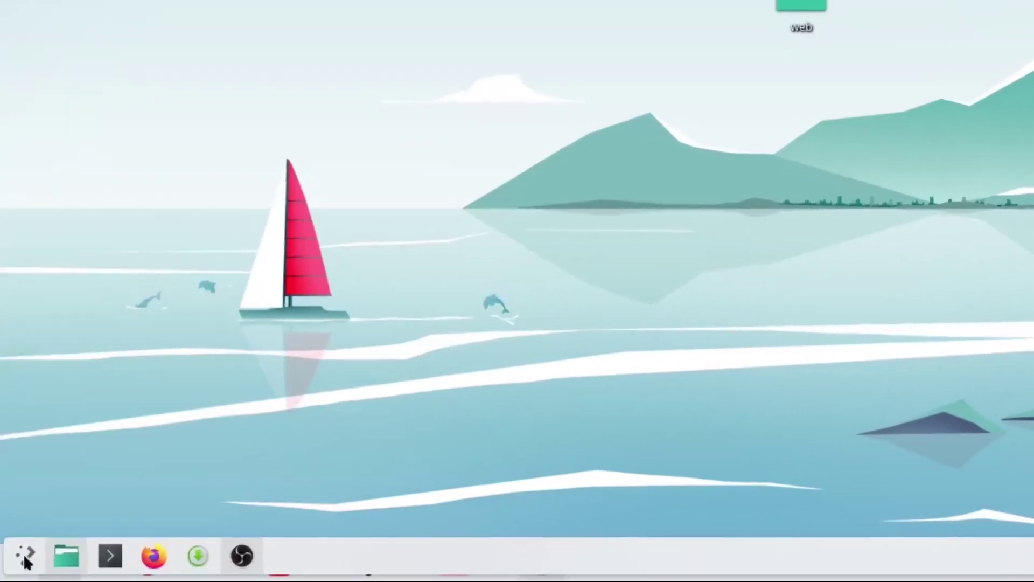
{"action": "left_click", "coordinate": [24, 556]}
{"action": "left_click", "coordinate": [24, 555]}
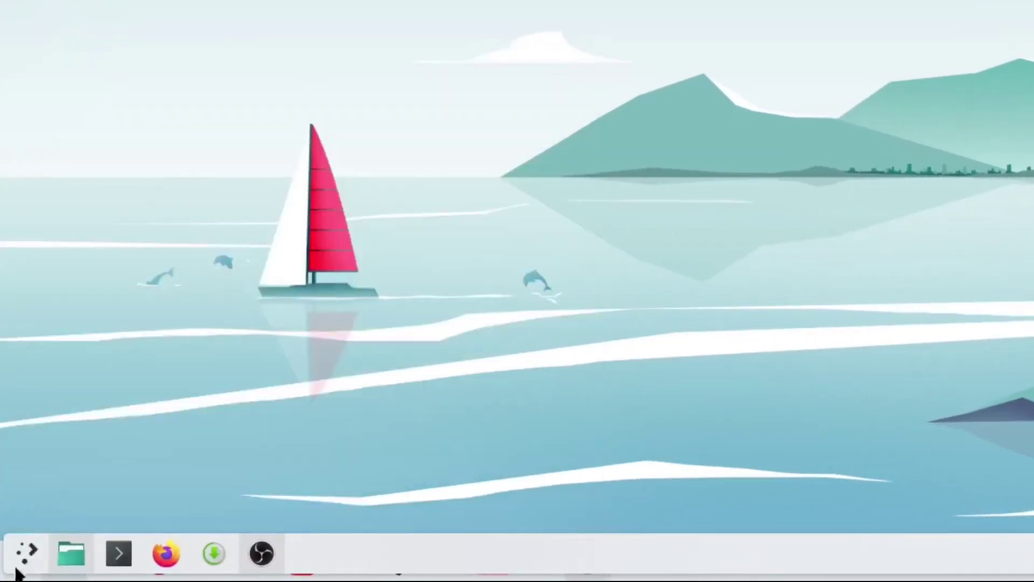
{"action": "left_click", "coordinate": [17, 568]}
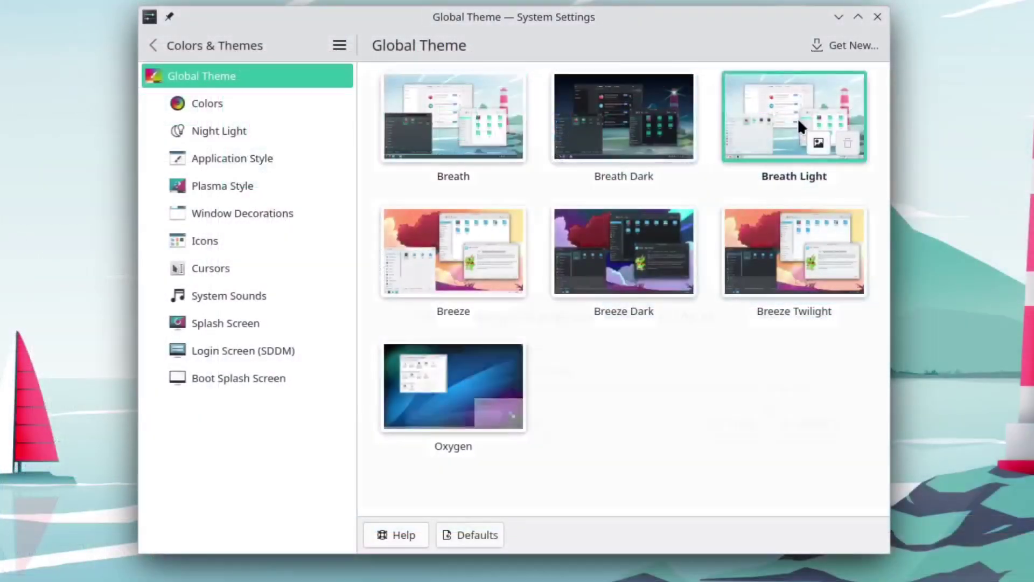
Step: Choose Breath Light, tick 'Desktop and window layout', and confirm applying the theme
{"action": "left_click", "coordinate": [785, 142]}
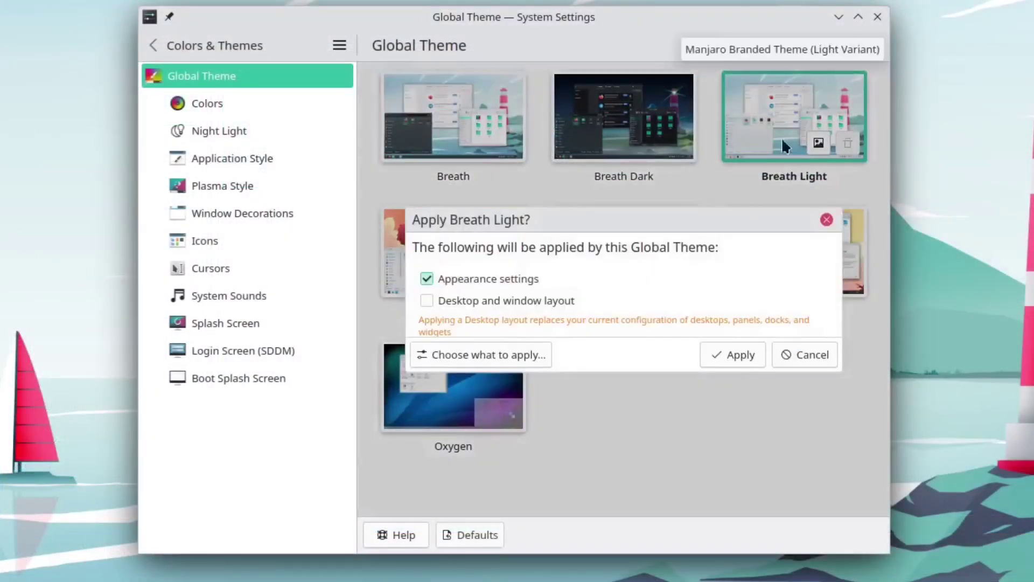
{"action": "left_click", "coordinate": [484, 300]}
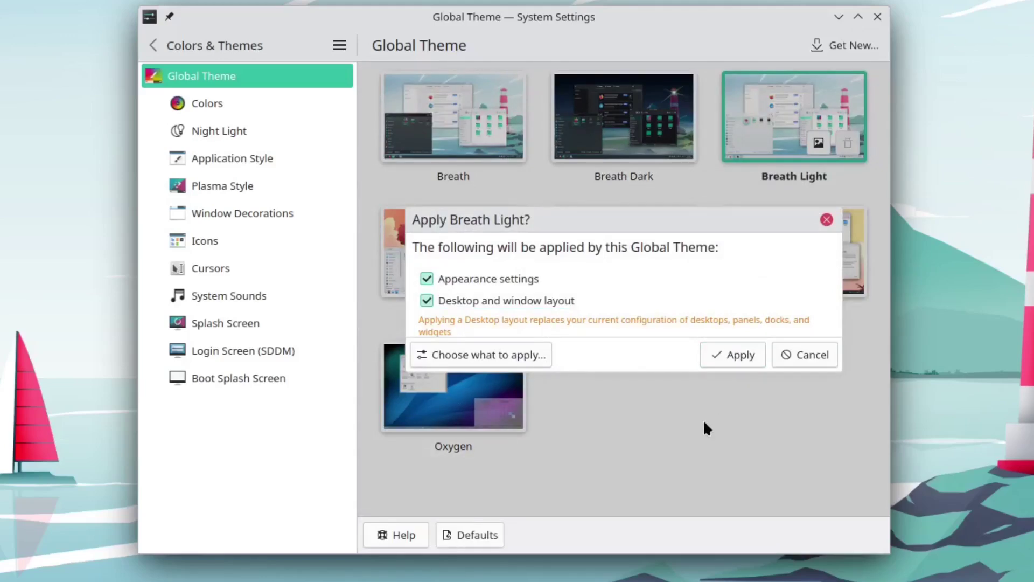
{"action": "left_click", "coordinate": [742, 353]}
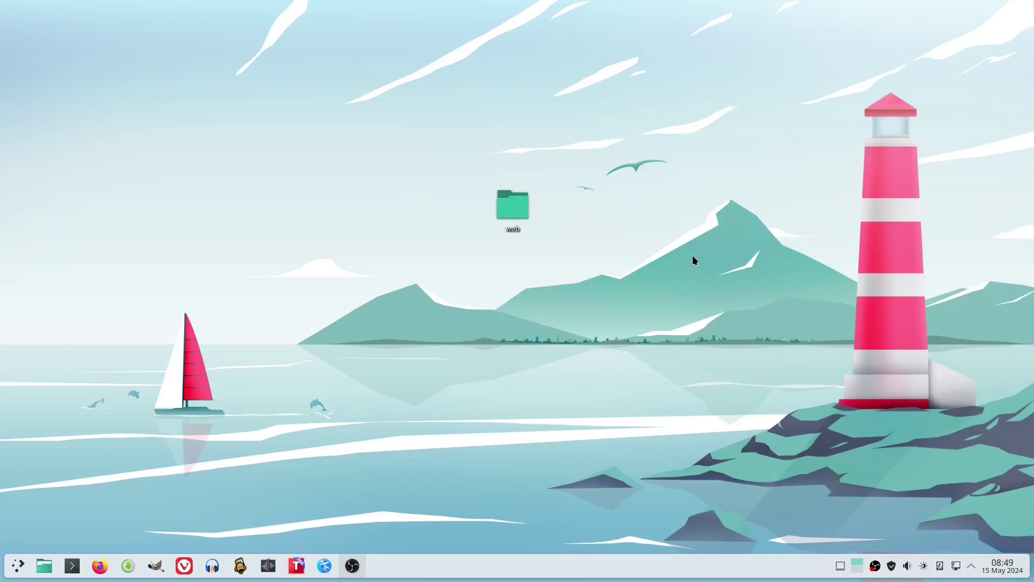
Step: Open and minimise Dolphin, launch TextMaker, then bring up the Overview of windows and desktops
{"action": "left_click", "coordinate": [45, 566]}
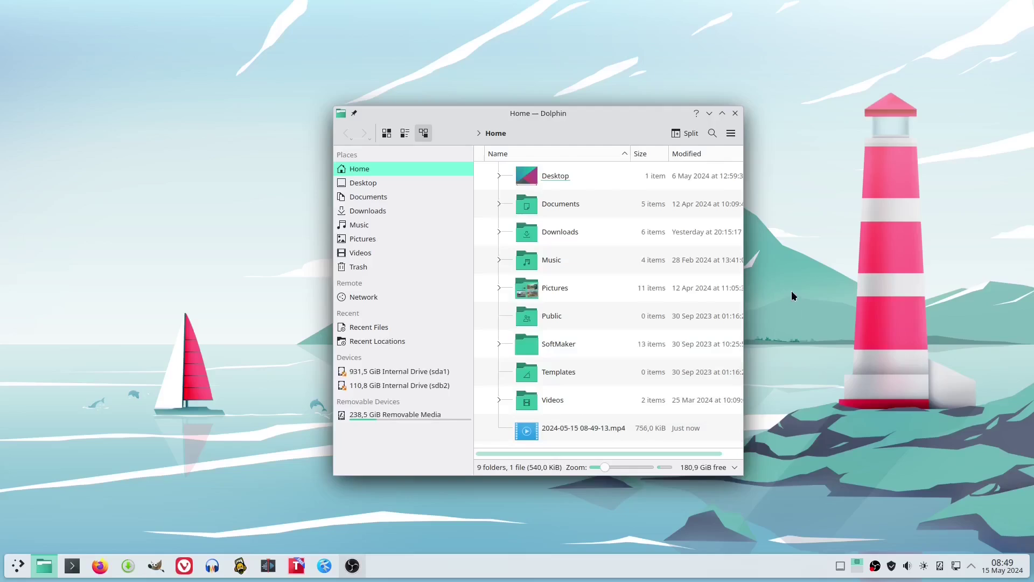
{"action": "left_click", "coordinate": [710, 113]}
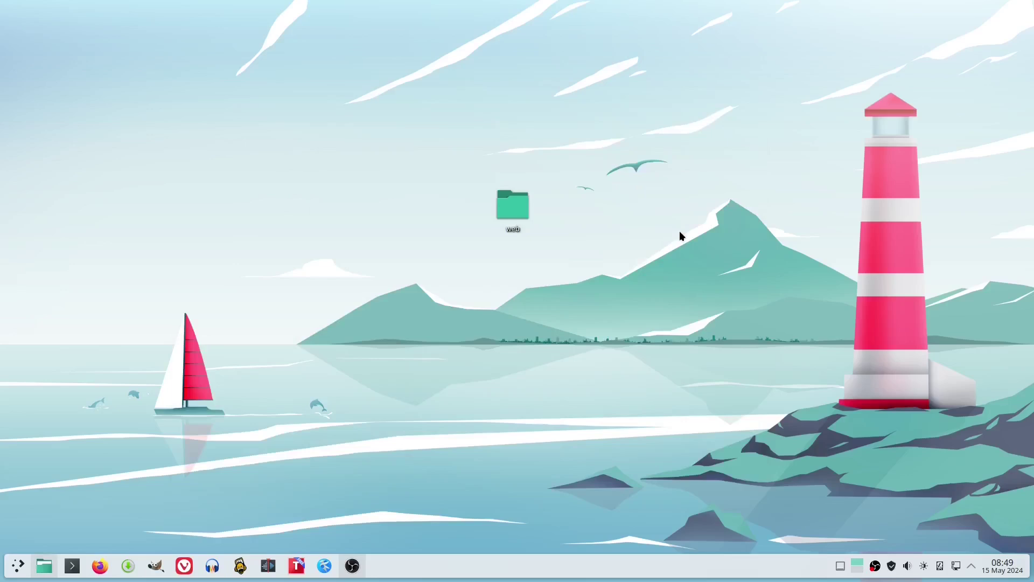
{"action": "left_click", "coordinate": [296, 565]}
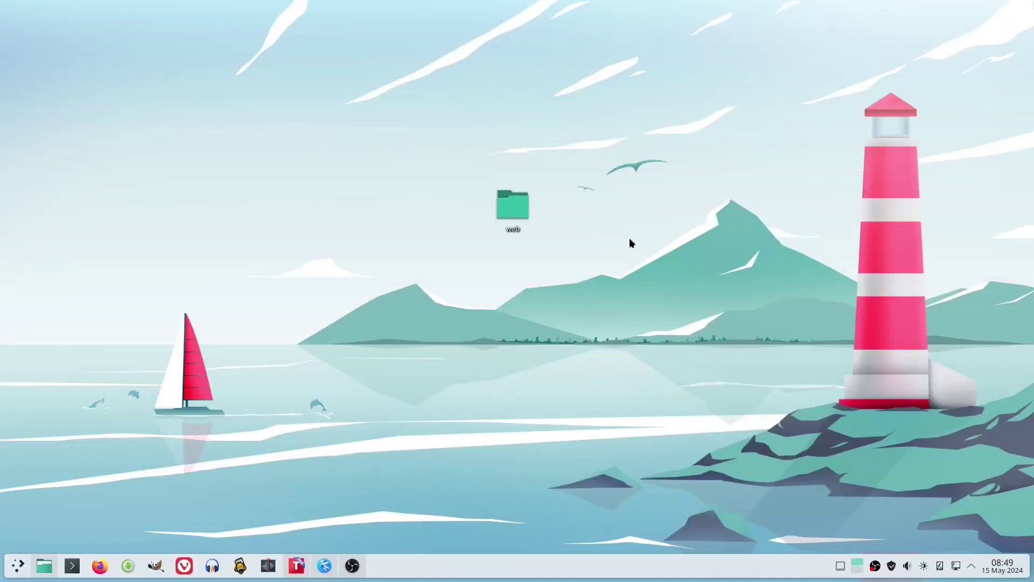
{"action": "mouse_move", "coordinate": [1, 1]}
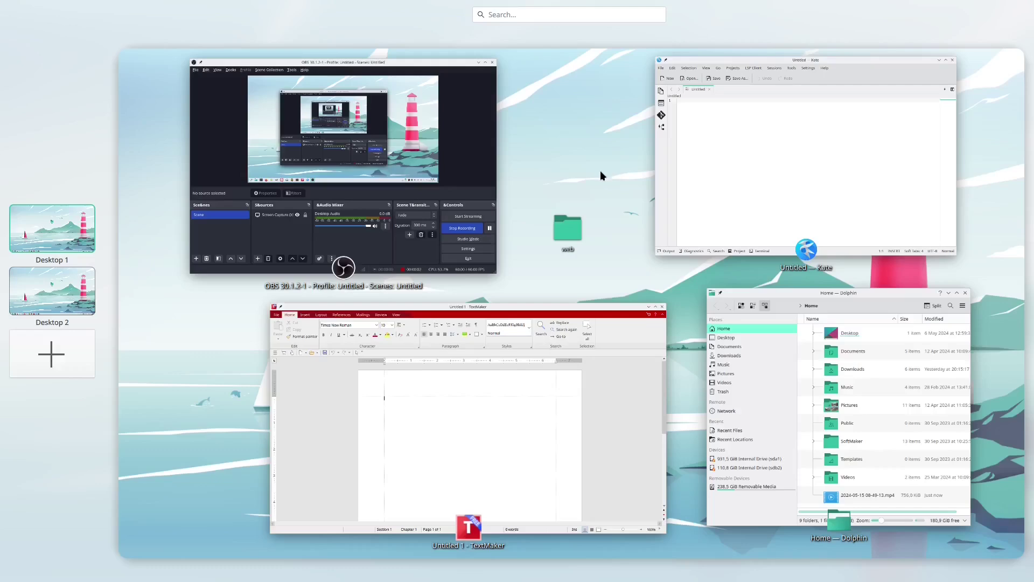
Step: Return to Desktop 1, Alt+Tab through the open windows to Dolphin, and minimise it
{"action": "left_click", "coordinate": [61, 236]}
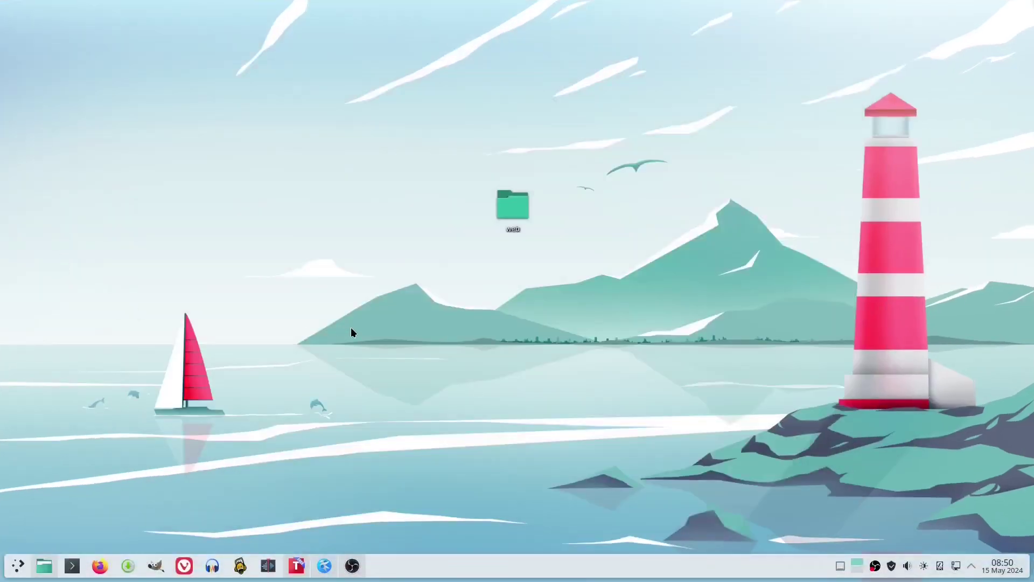
{"action": "key", "text": "alt+Tab"}
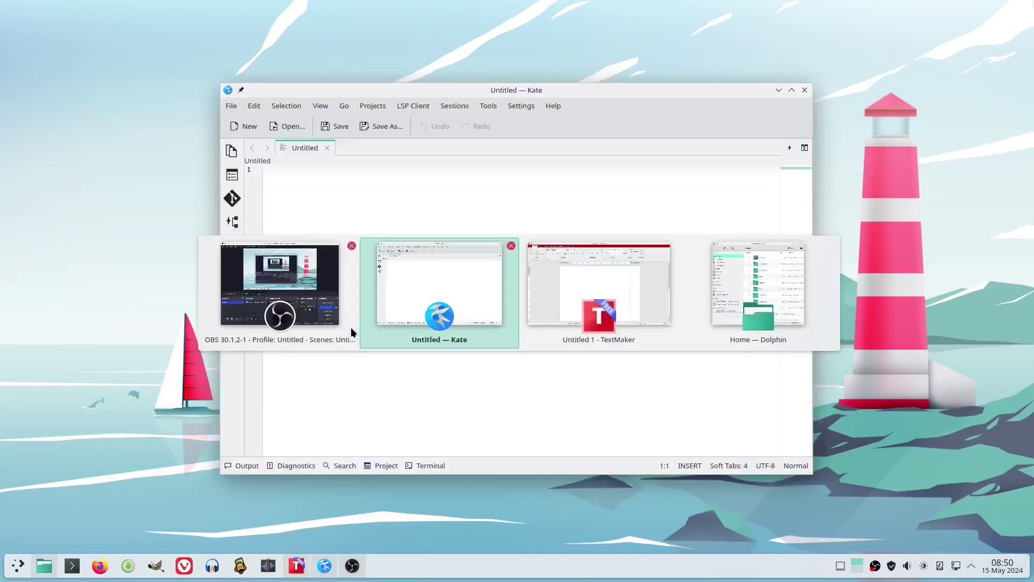
{"action": "key", "text": "alt+Tab"}
{"action": "key", "text": "alt+Tab"}
{"action": "key", "text": "alt+Tab"}
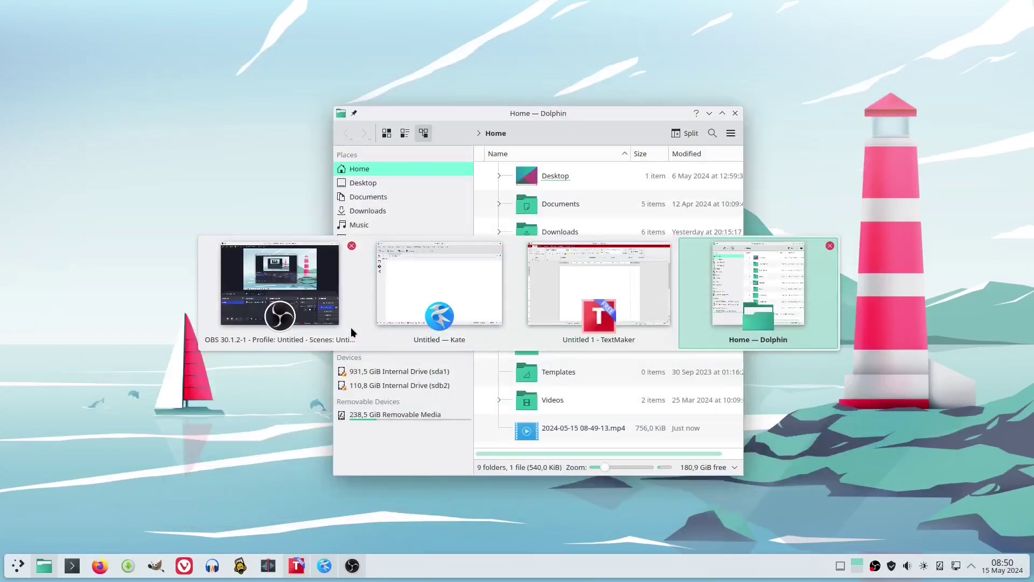
{"action": "key", "text": "alt+Tab"}
{"action": "key", "text": "alt+Tab"}
{"action": "key", "text": "alt+Tab"}
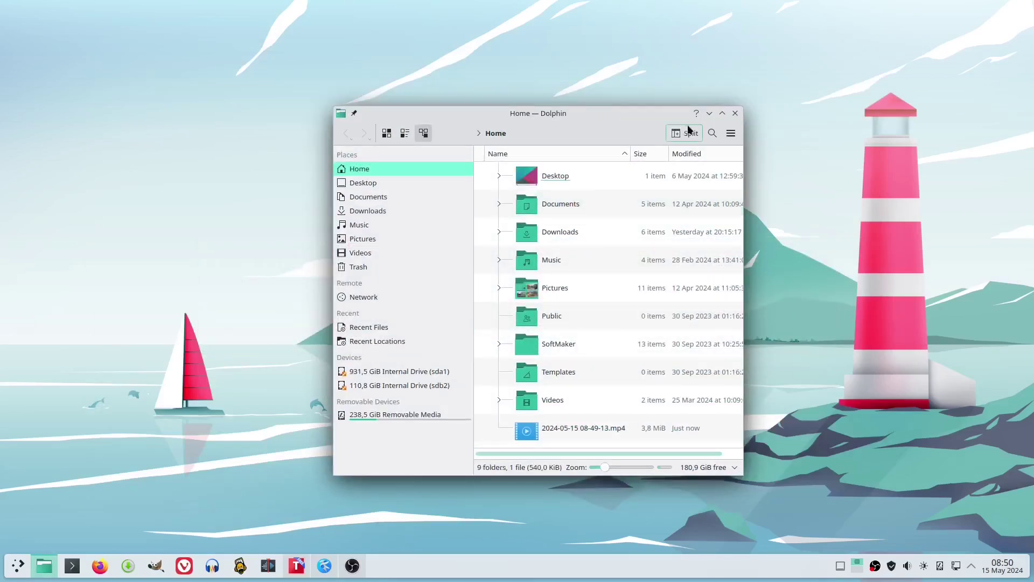
{"action": "left_click", "coordinate": [709, 113]}
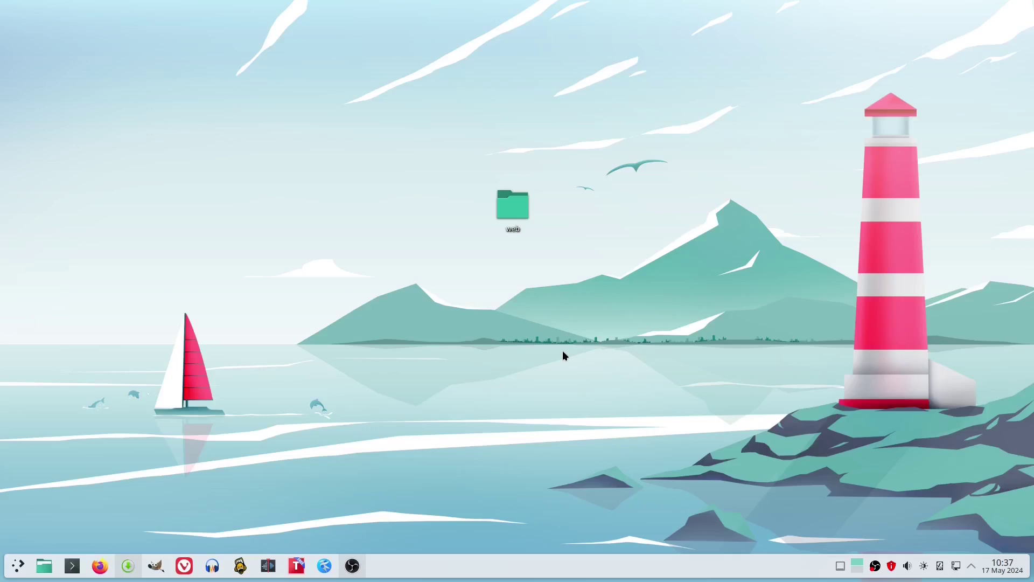
Step: Try applying the Microsoft Edge update with the admin password, then close the authentication failure message
{"action": "left_click", "coordinate": [127, 565]}
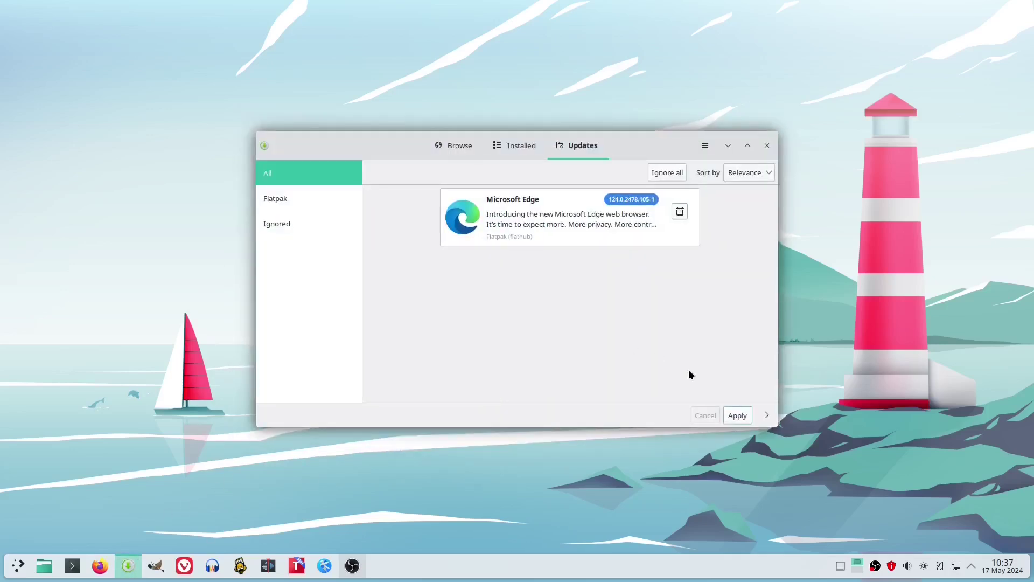
{"action": "left_click", "coordinate": [736, 416]}
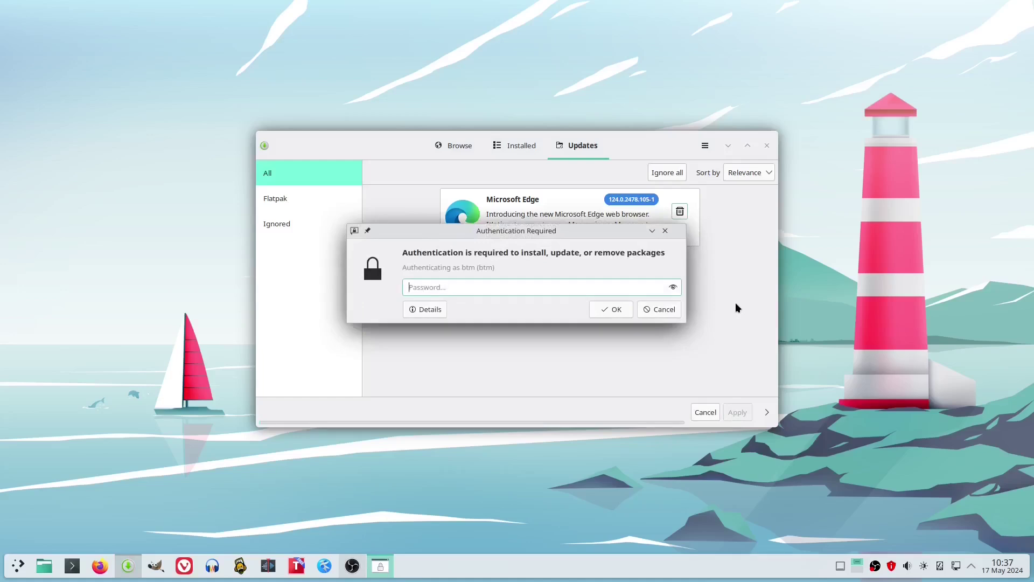
{"action": "type", "text": "********"}
{"action": "left_click", "coordinate": [624, 310]}
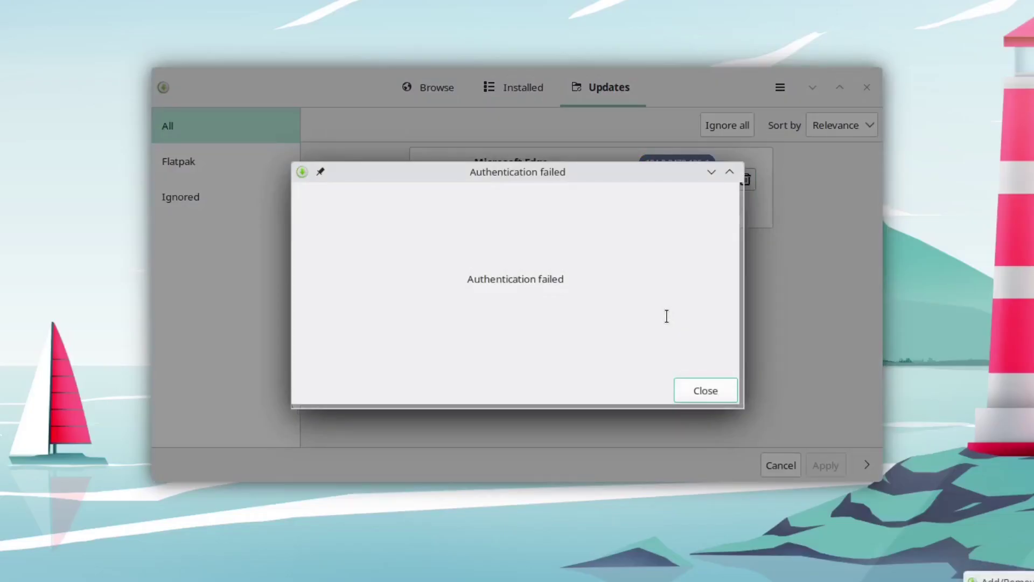
{"action": "left_click", "coordinate": [700, 391]}
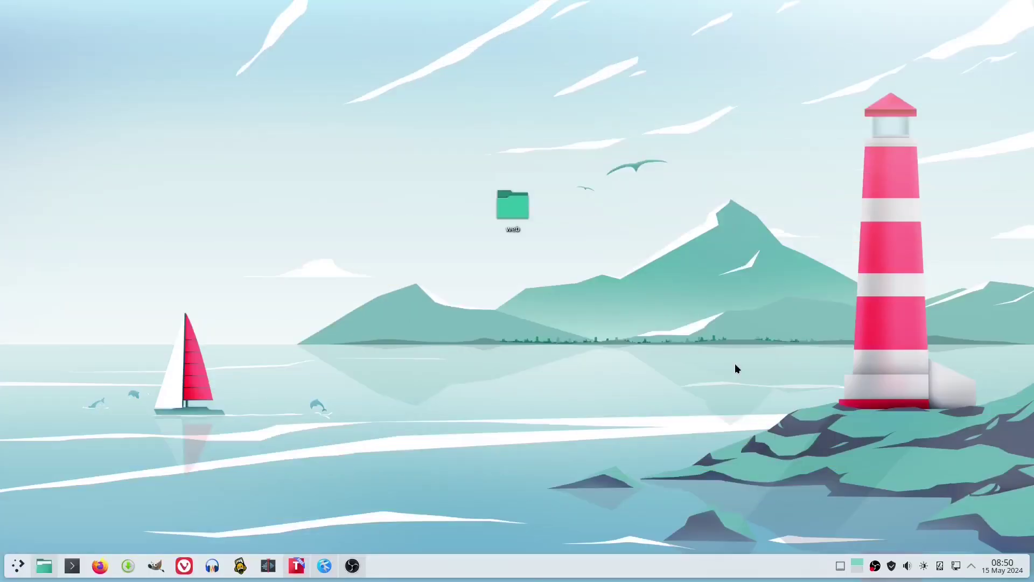
{"action": "left_click", "coordinate": [1012, 574]}
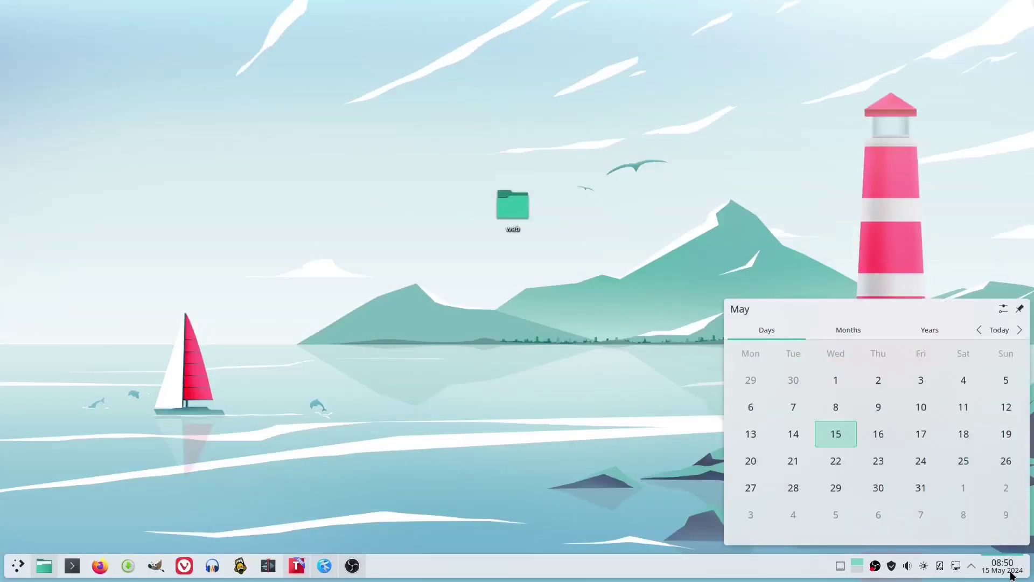
{"action": "left_click", "coordinate": [1011, 574]}
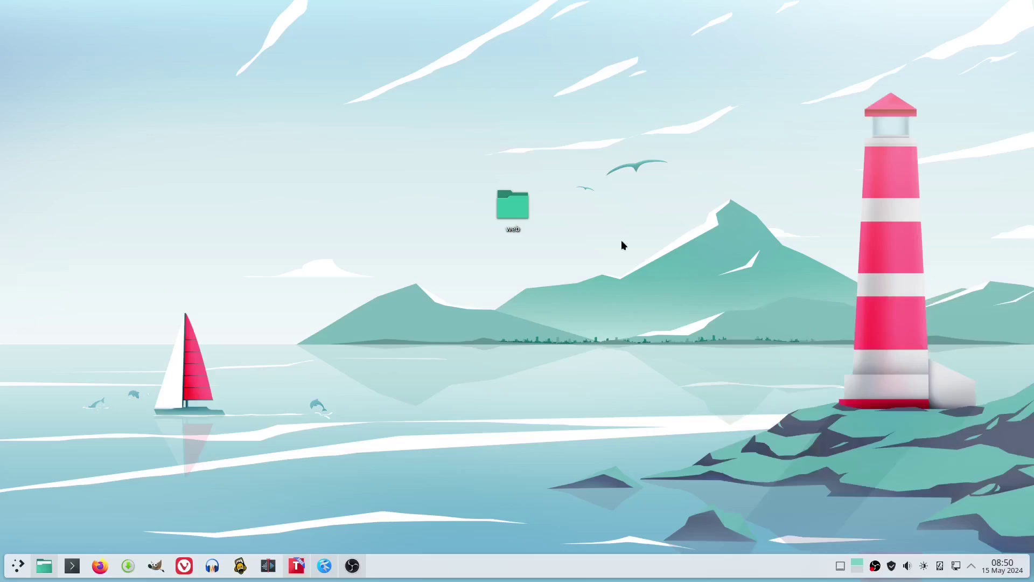
{"action": "left_click", "coordinate": [18, 566]}
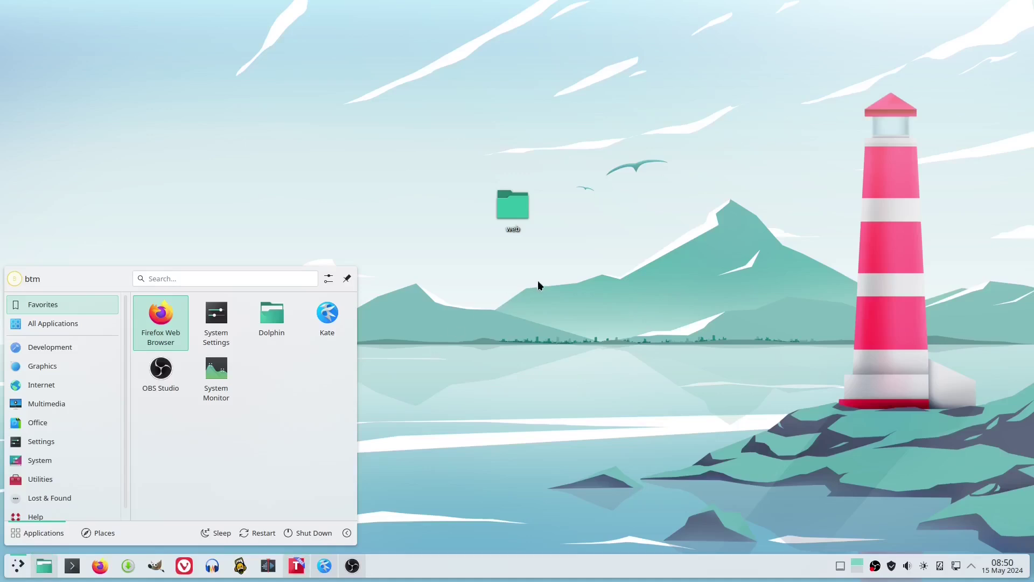
{"action": "key", "text": "Right"}
{"action": "key", "text": "Right"}
{"action": "key", "text": "Down"}
{"action": "key", "text": "Return"}
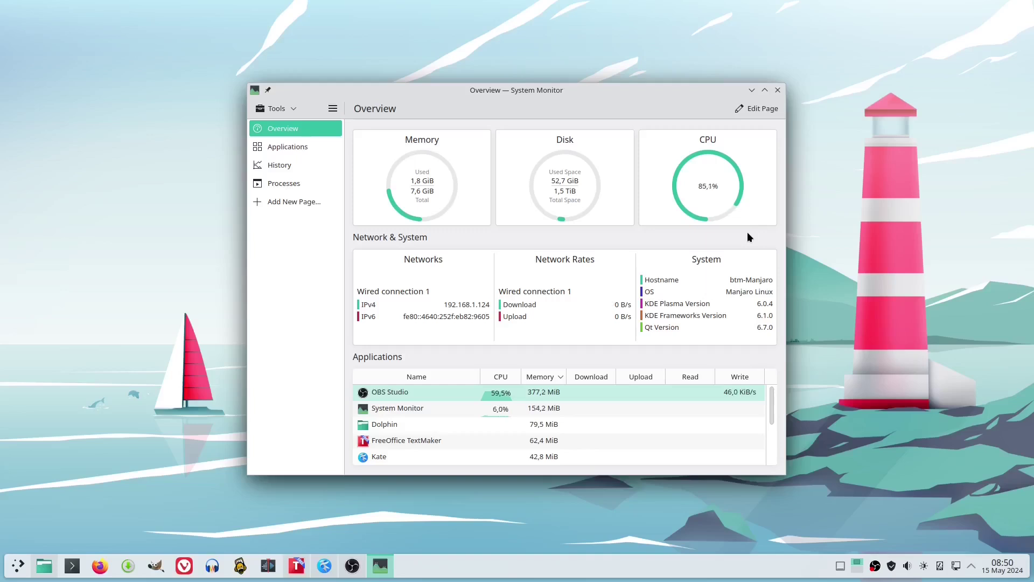
{"action": "left_click", "coordinate": [778, 90]}
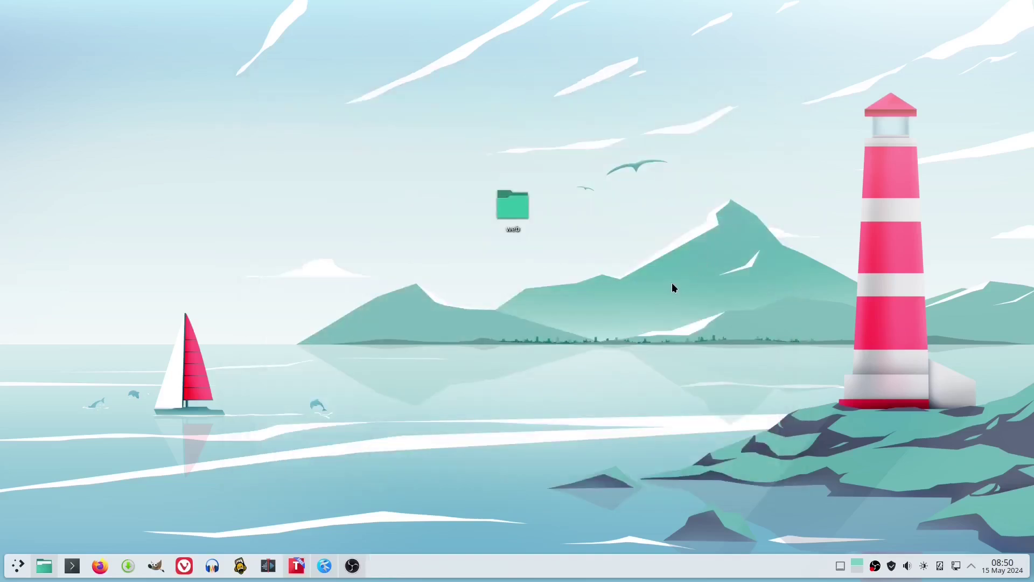
Step: Launch System Settings from the launcher and open System > About this System
{"action": "left_click", "coordinate": [16, 565]}
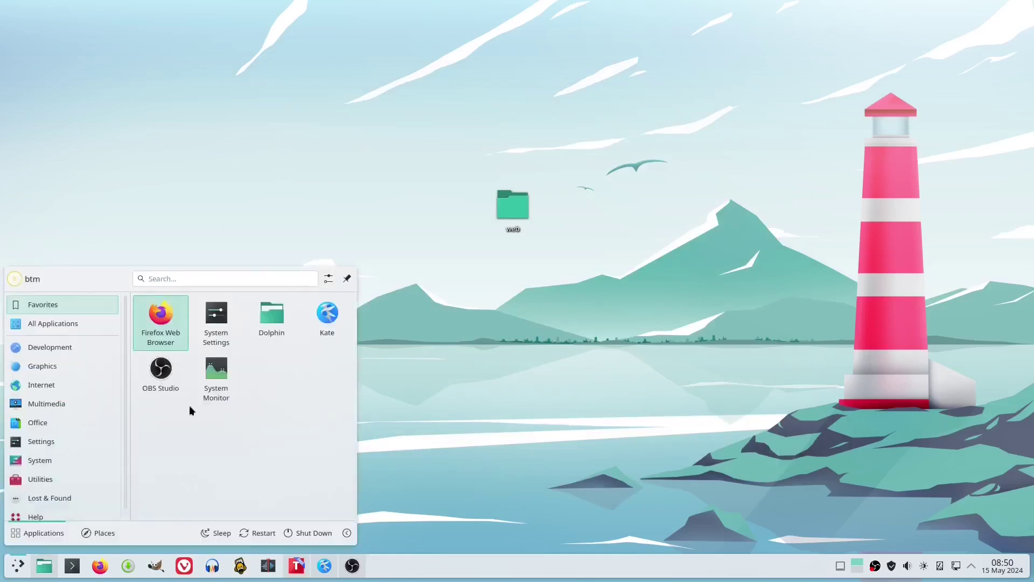
{"action": "left_click", "coordinate": [216, 315]}
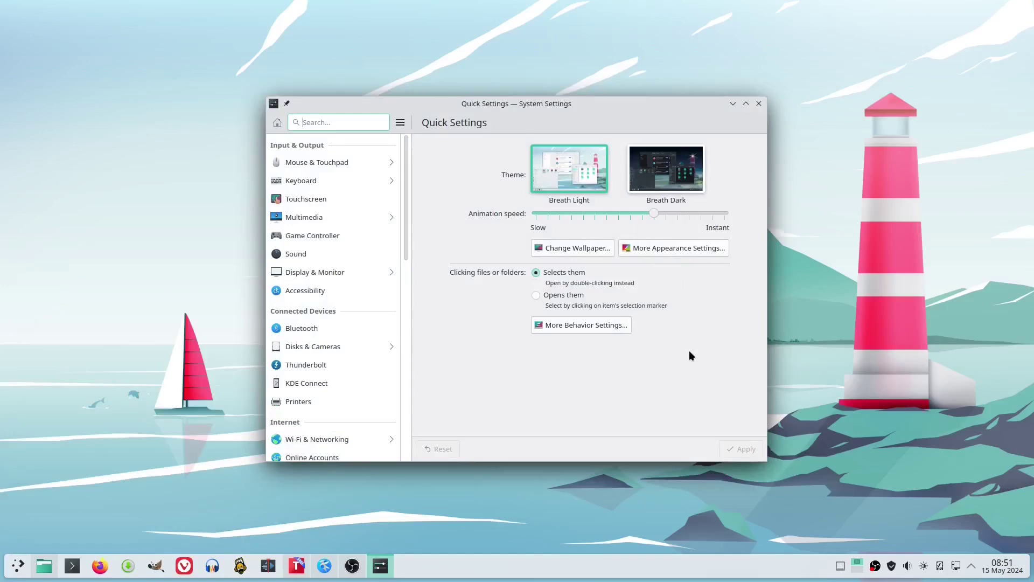
{"action": "scroll", "coordinate": [338, 334], "scroll_direction": "down", "scroll_amount": 15}
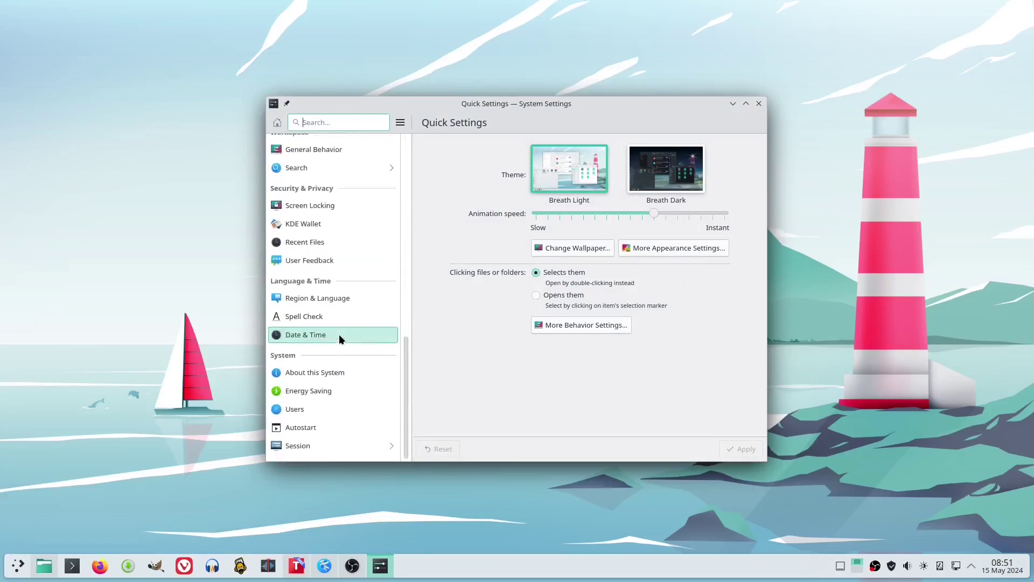
{"action": "left_click", "coordinate": [350, 370]}
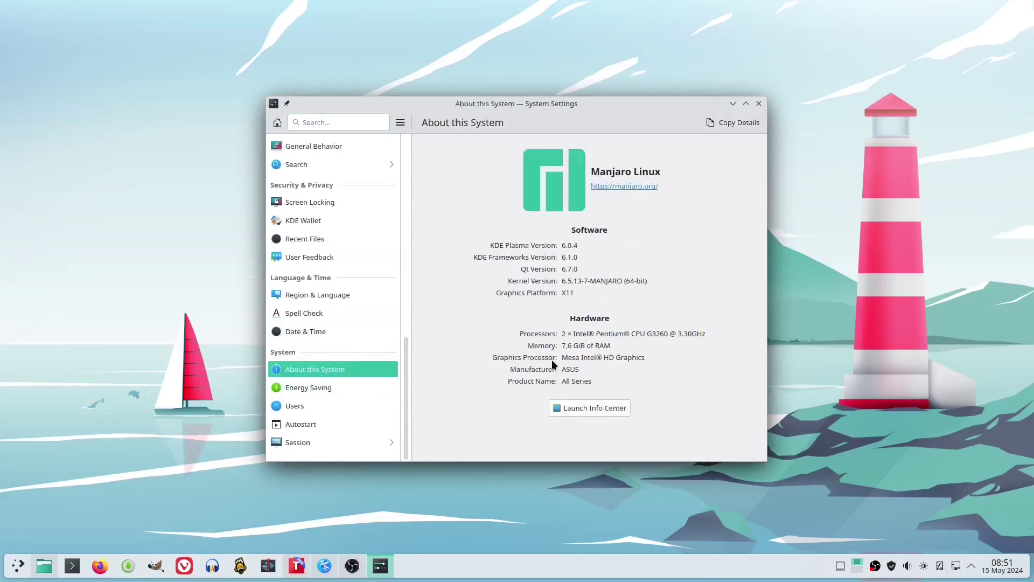